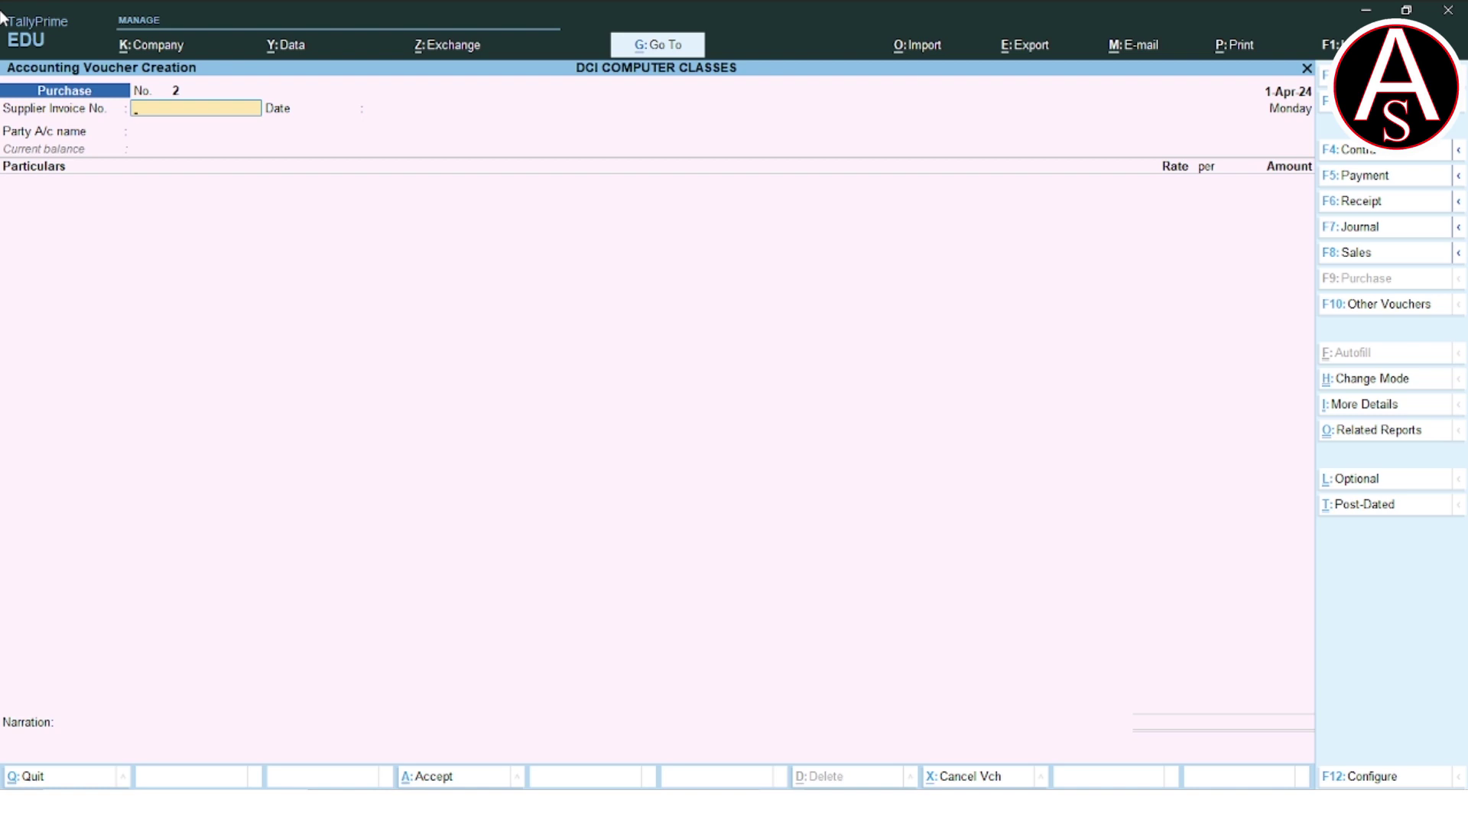
Enter supplier invoice number A02, keep the 1-Apr-24 date, and start a new party ledger
type("A02")
key("Return")
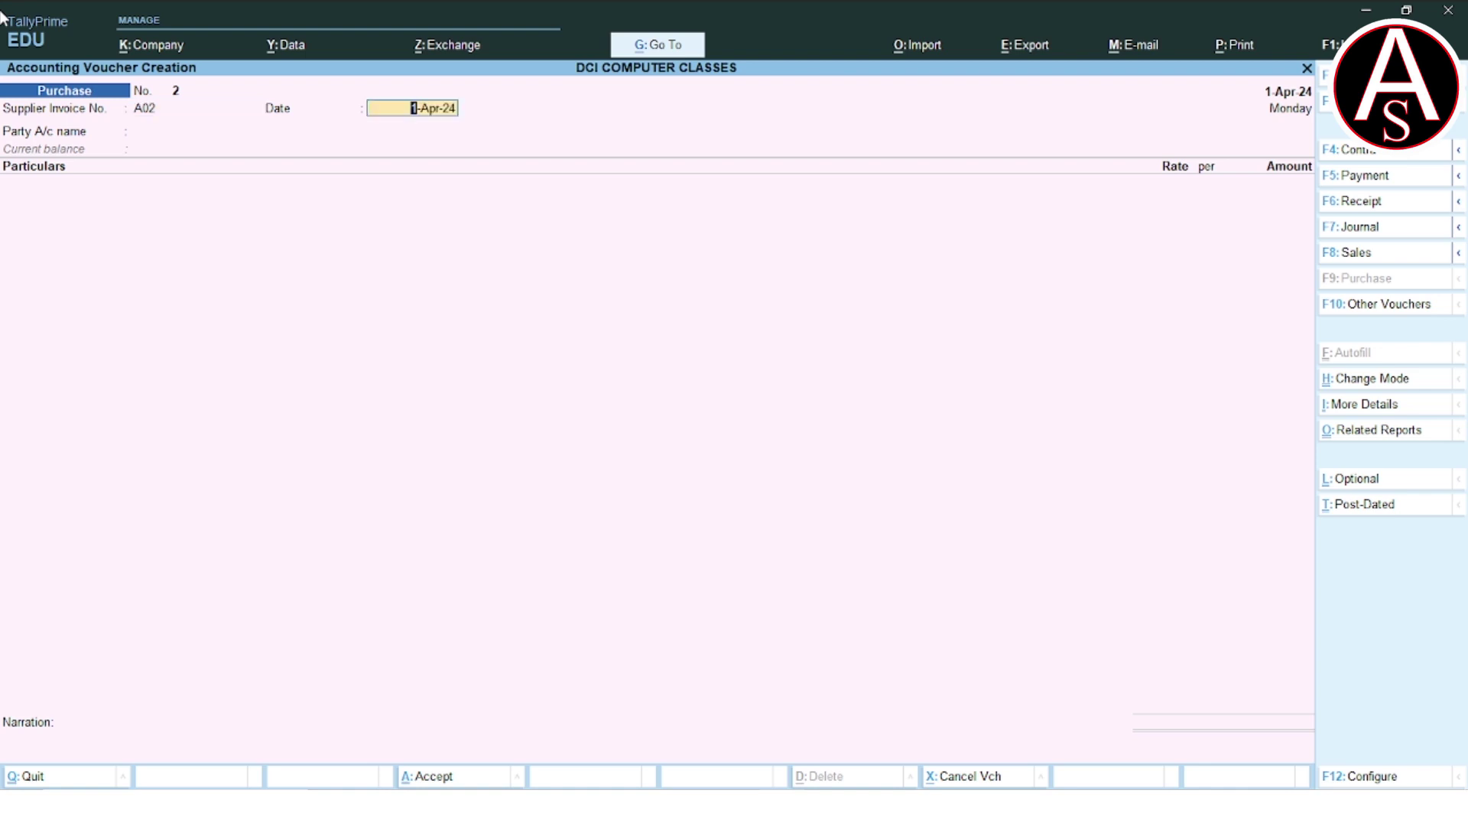
key("Return")
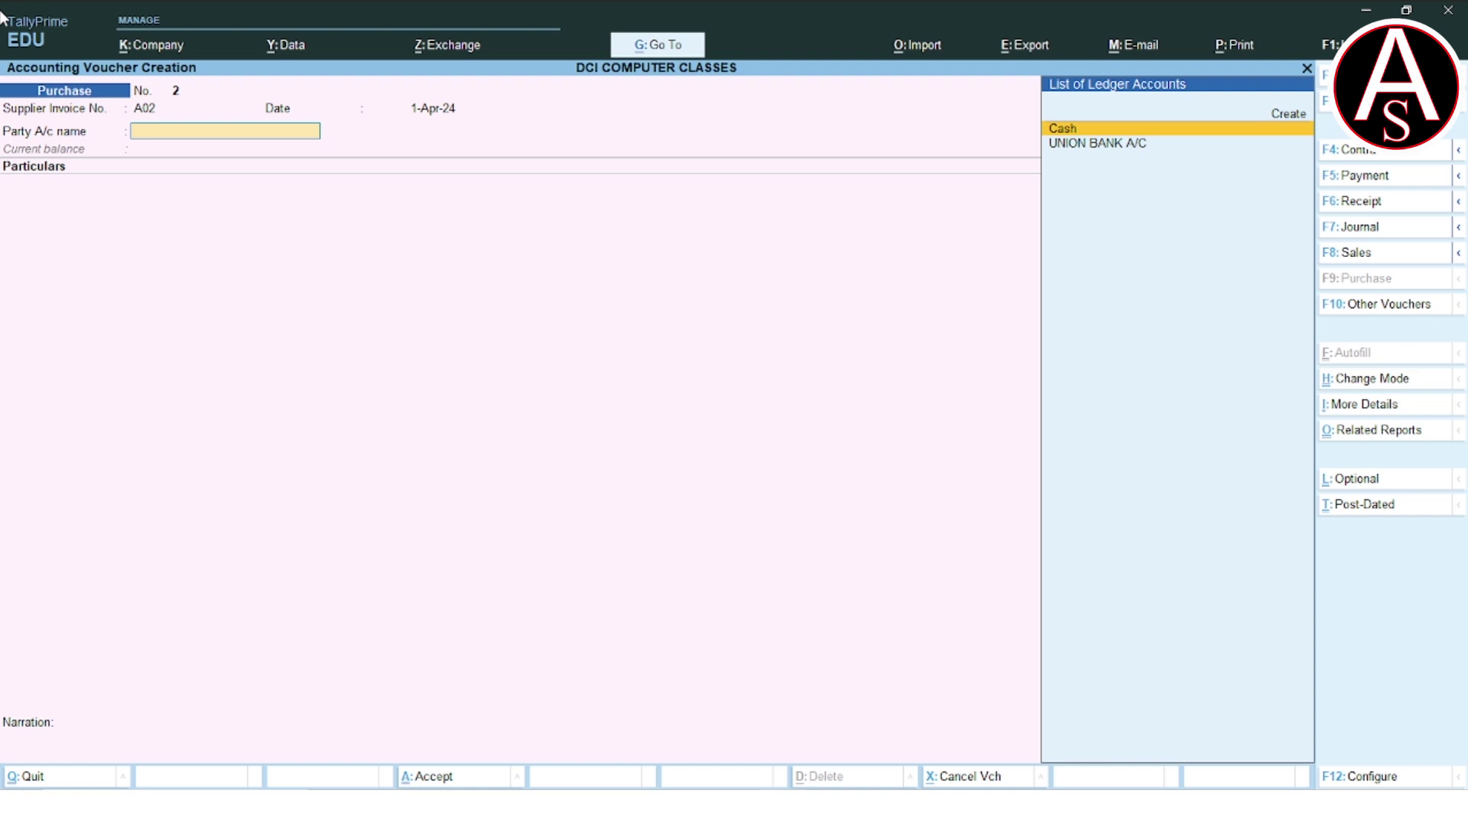
key("alt+c")
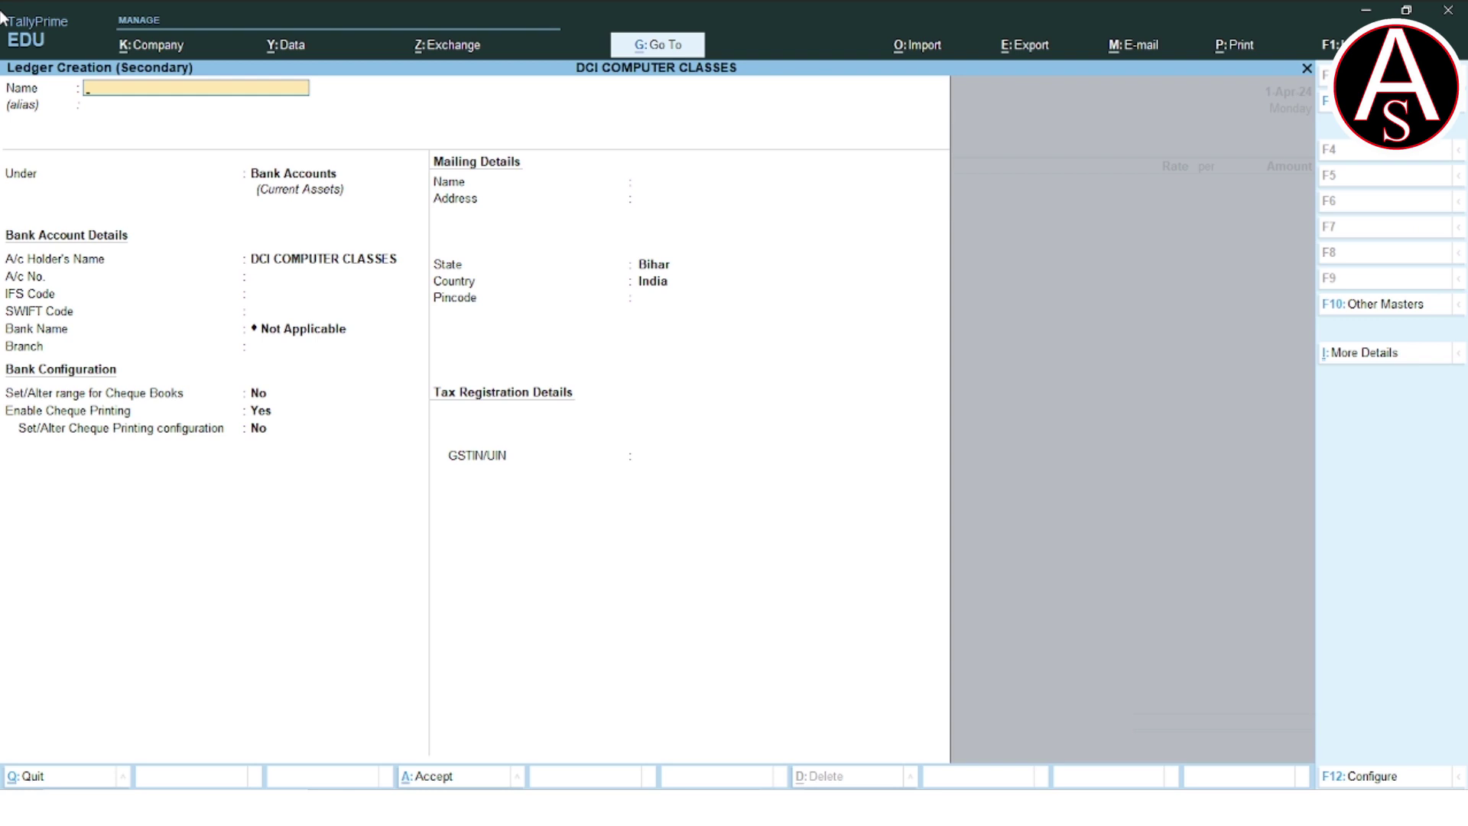
Name the ledger AJAY FURNITURE under Sundry Creditors, keeping default settings through to PAN
type("AJAY FURNITURE")
key("Return")
key("Return")
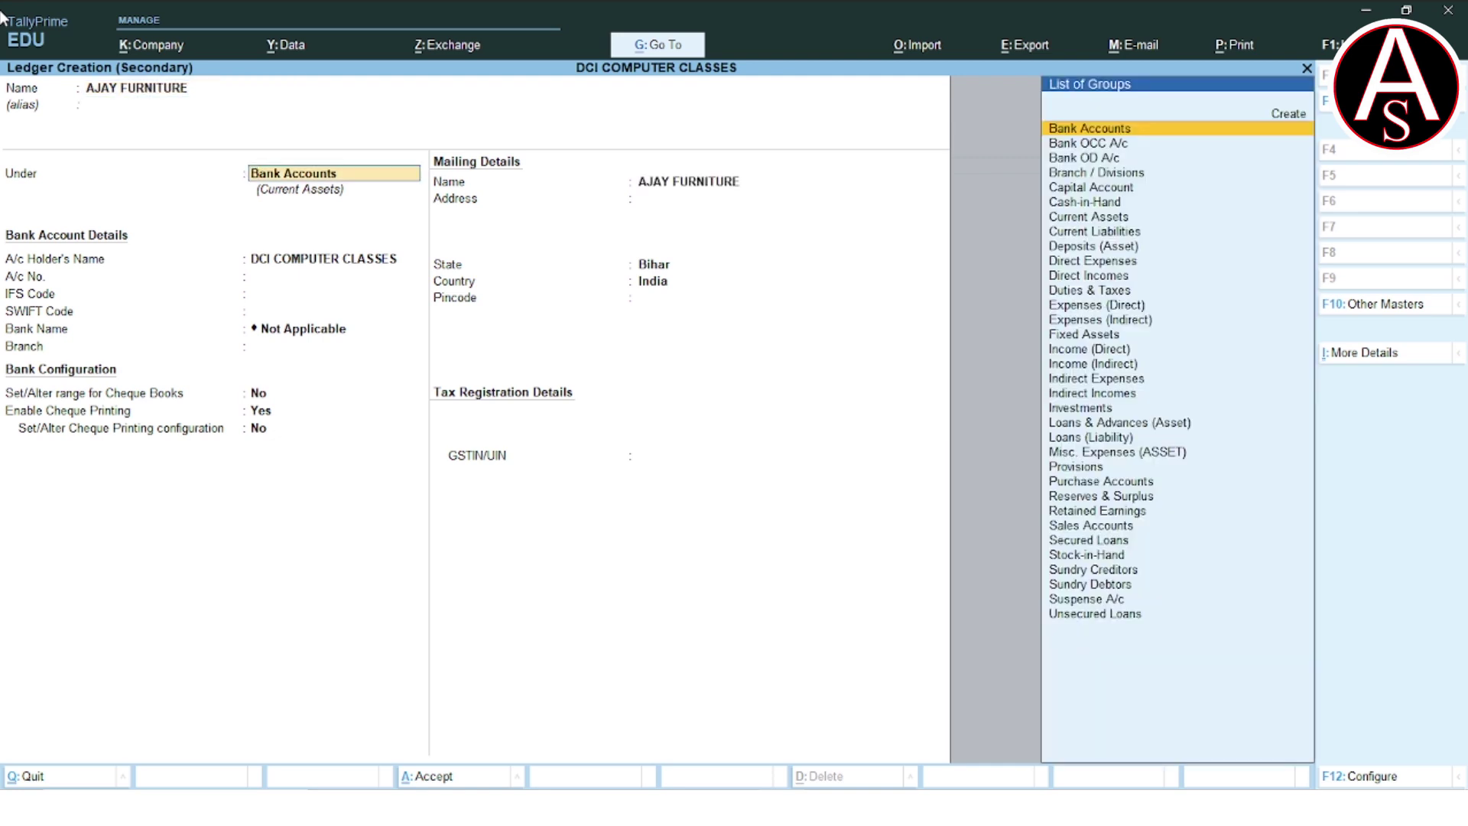
type("SU")
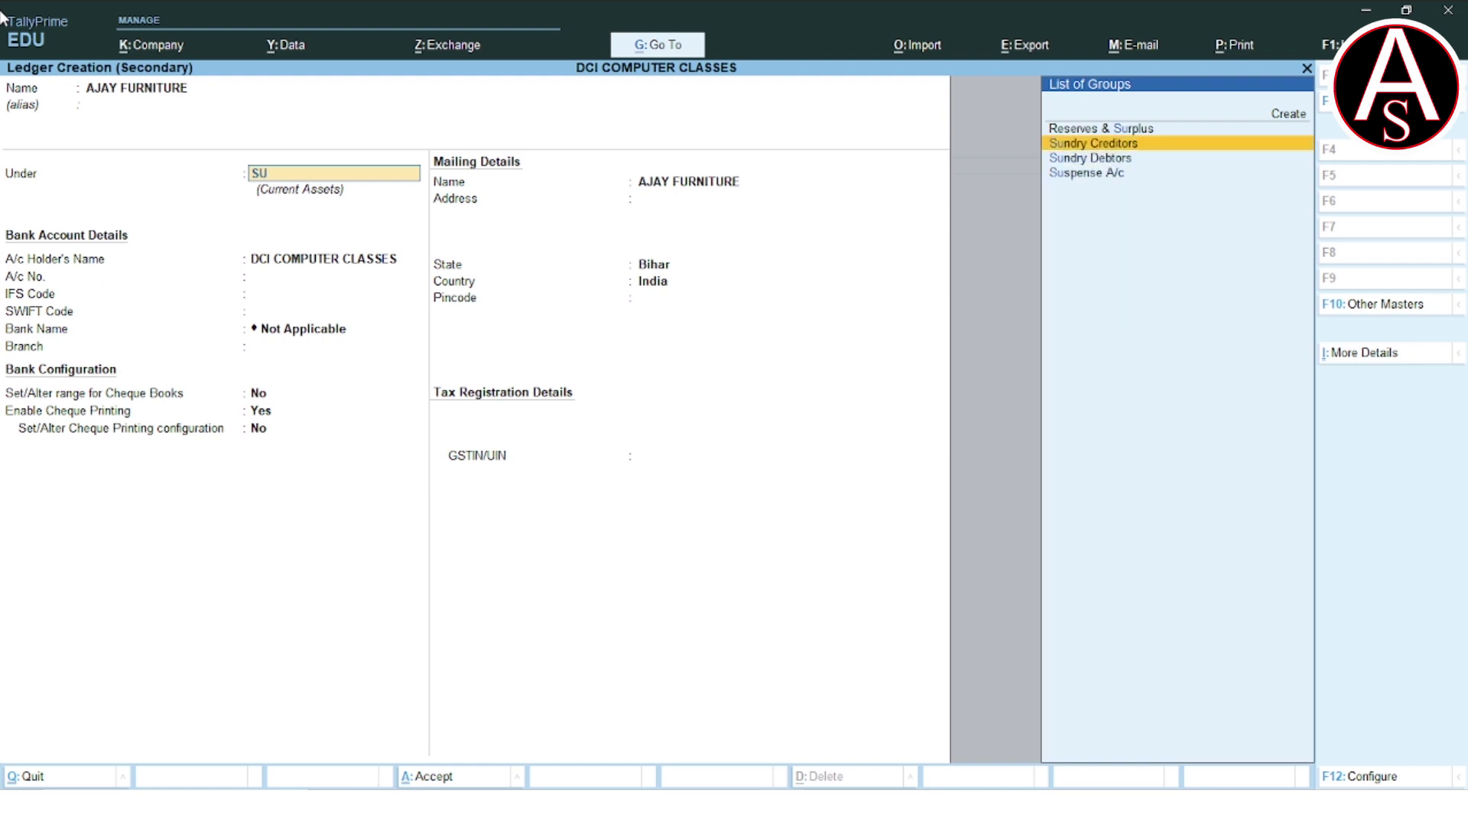
key("Return")
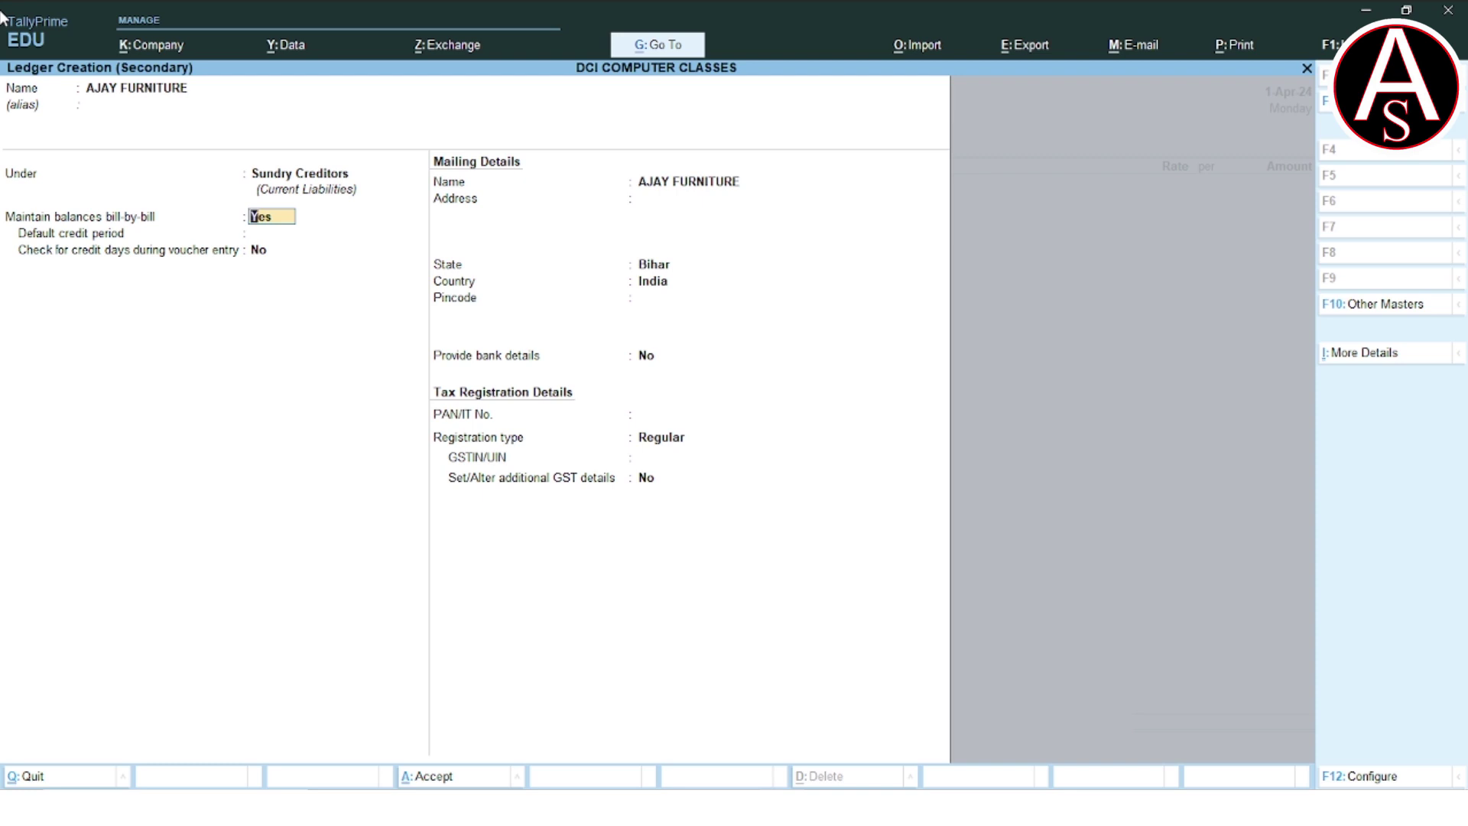
key("Return")
key("Return")
key("Return")
key("Return")
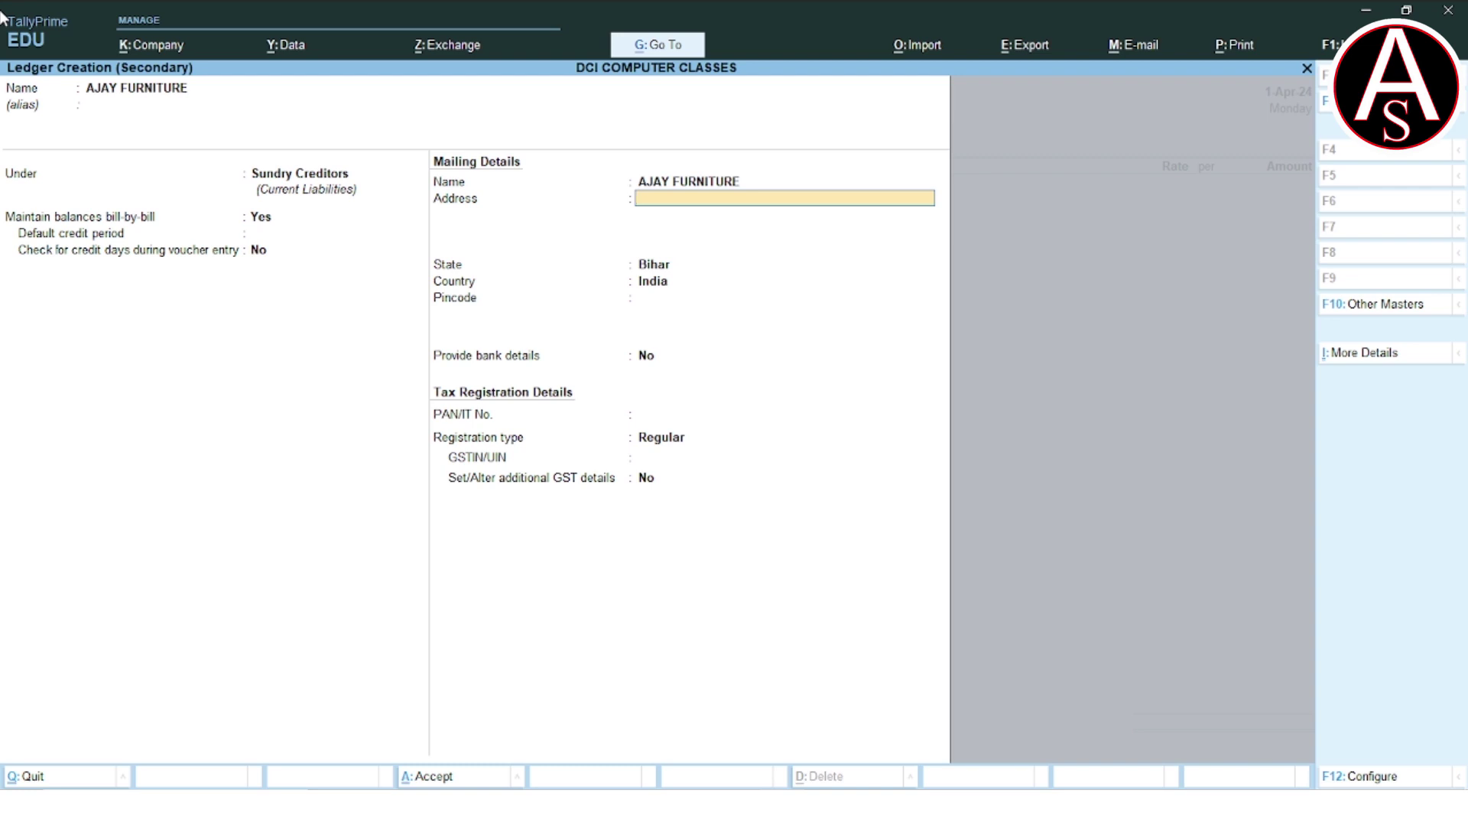
key("Return")
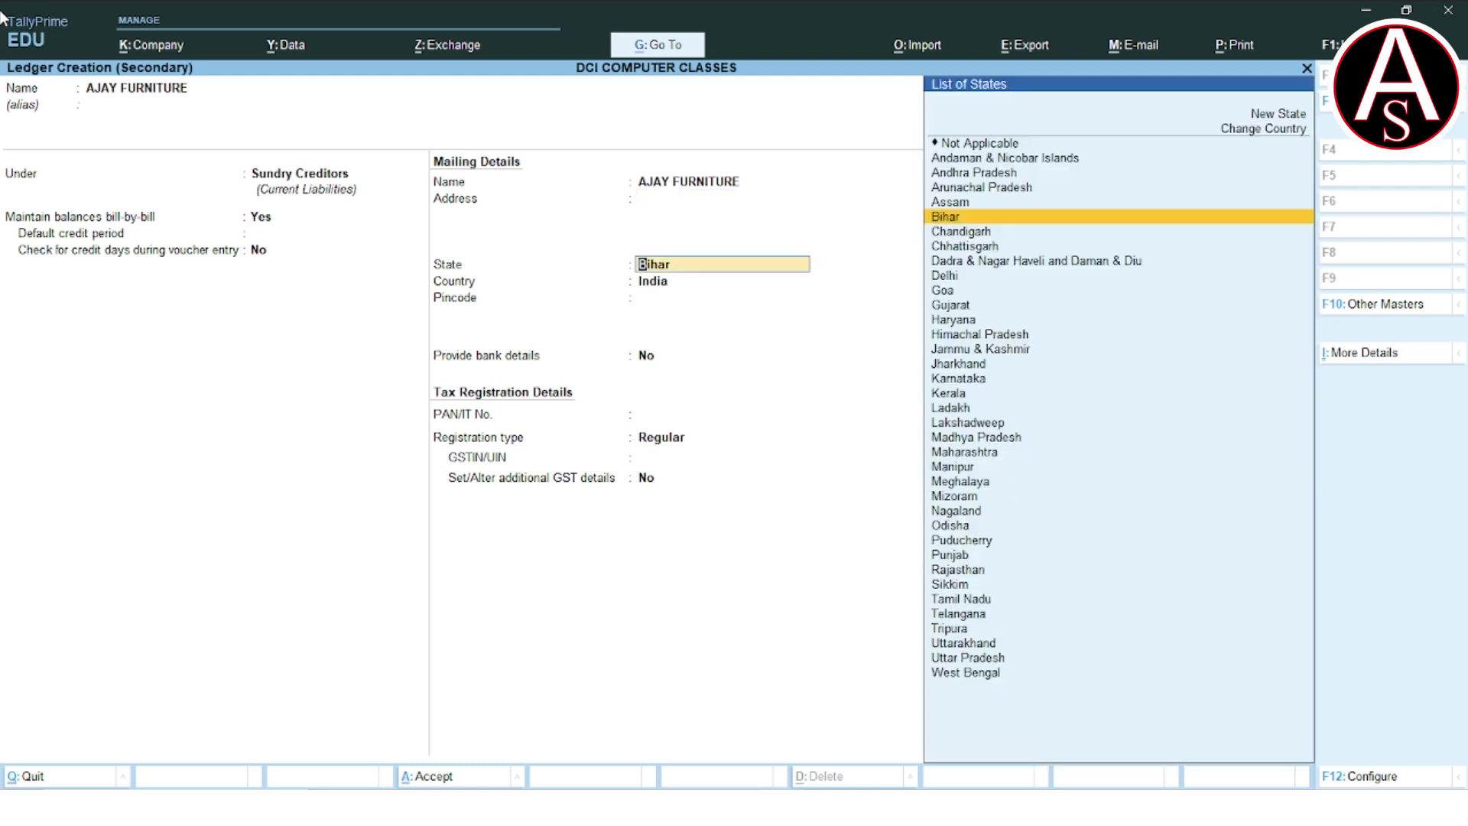
key("Return")
key("Return")
key("Return")
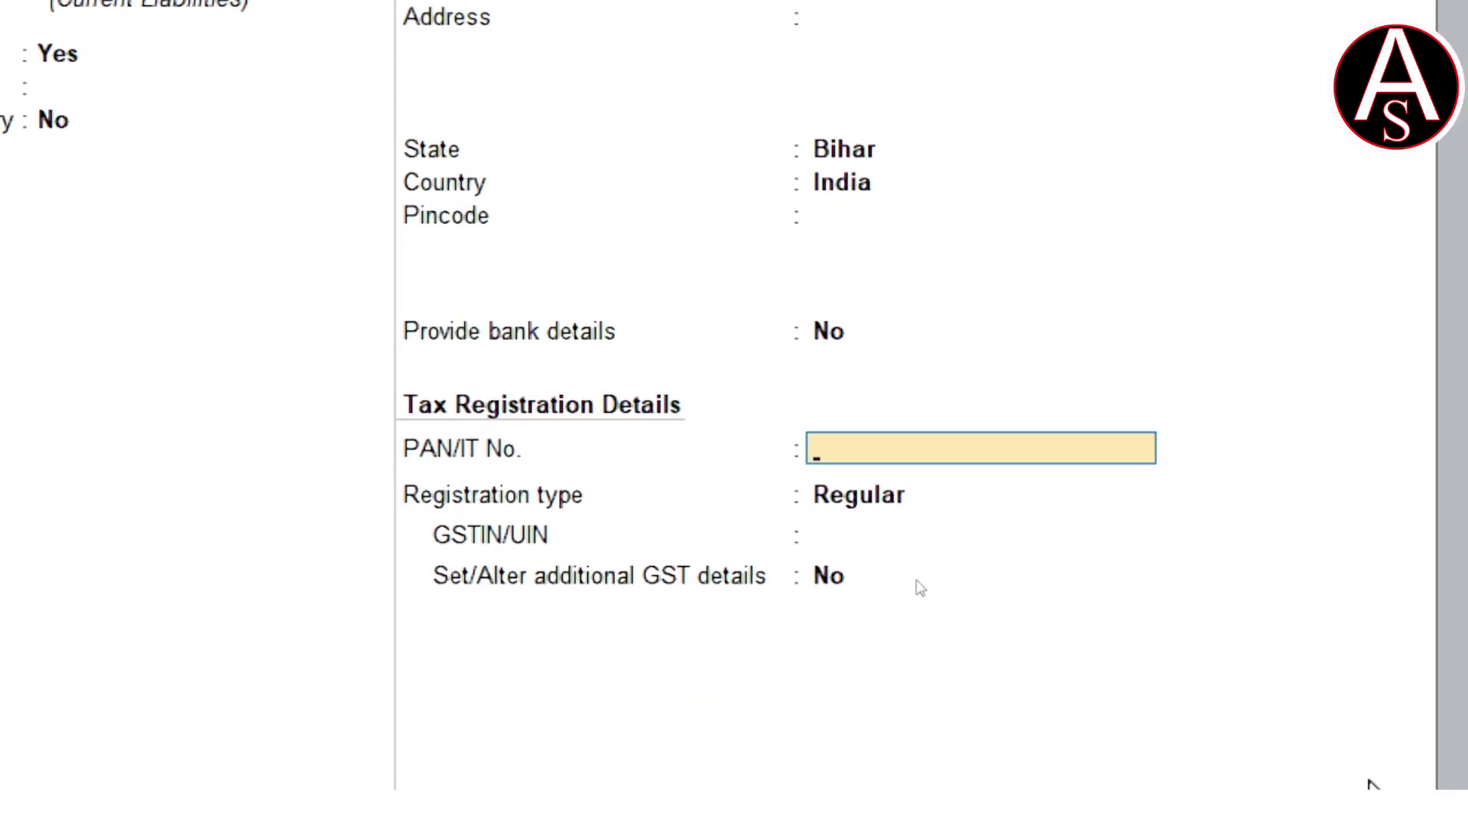
Enter the supplier's PAN and GSTIN, correcting the GSTIN's mistyped ending
type("ASDPS1234D")
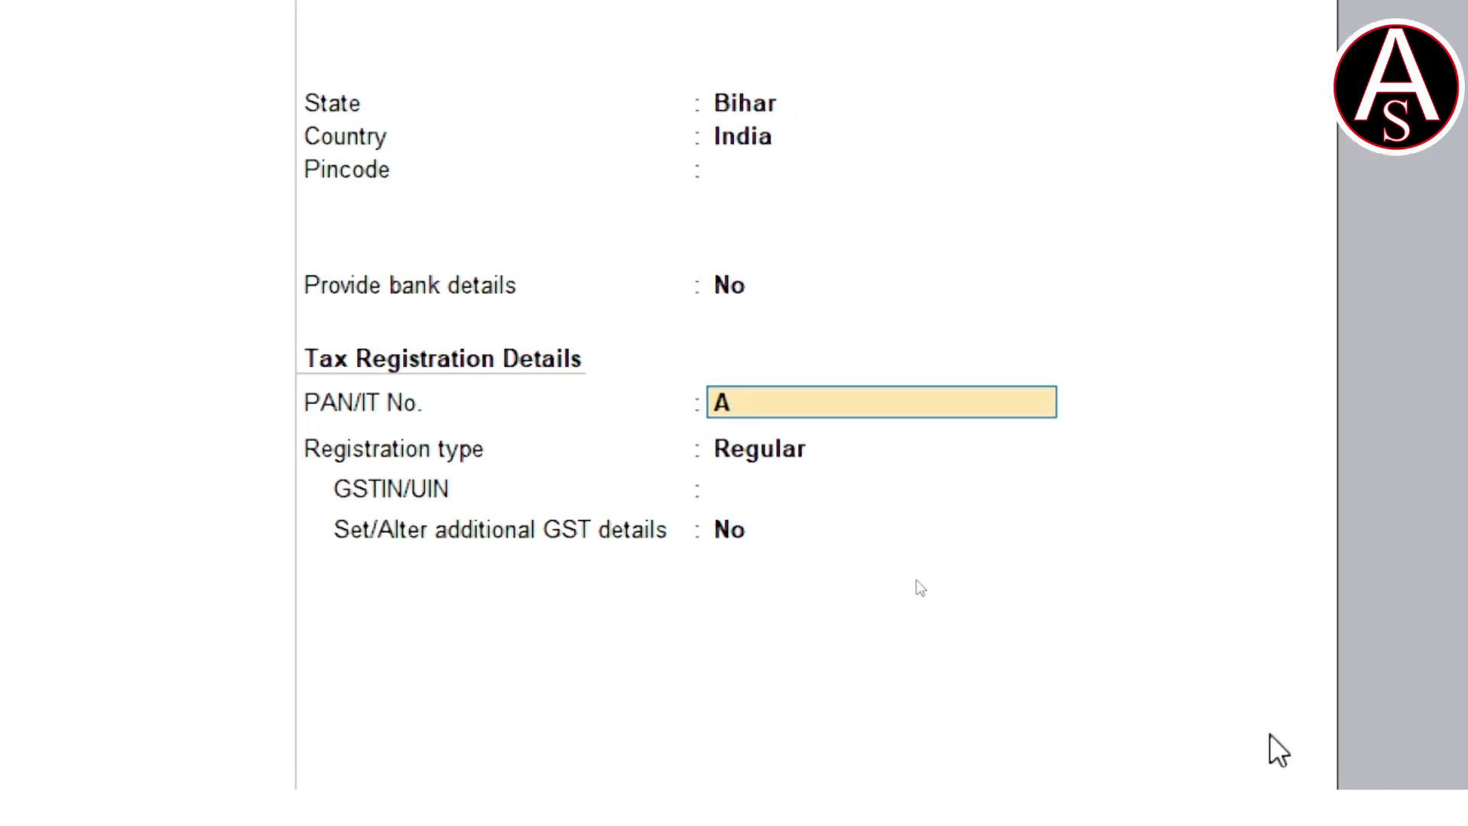
key("Return")
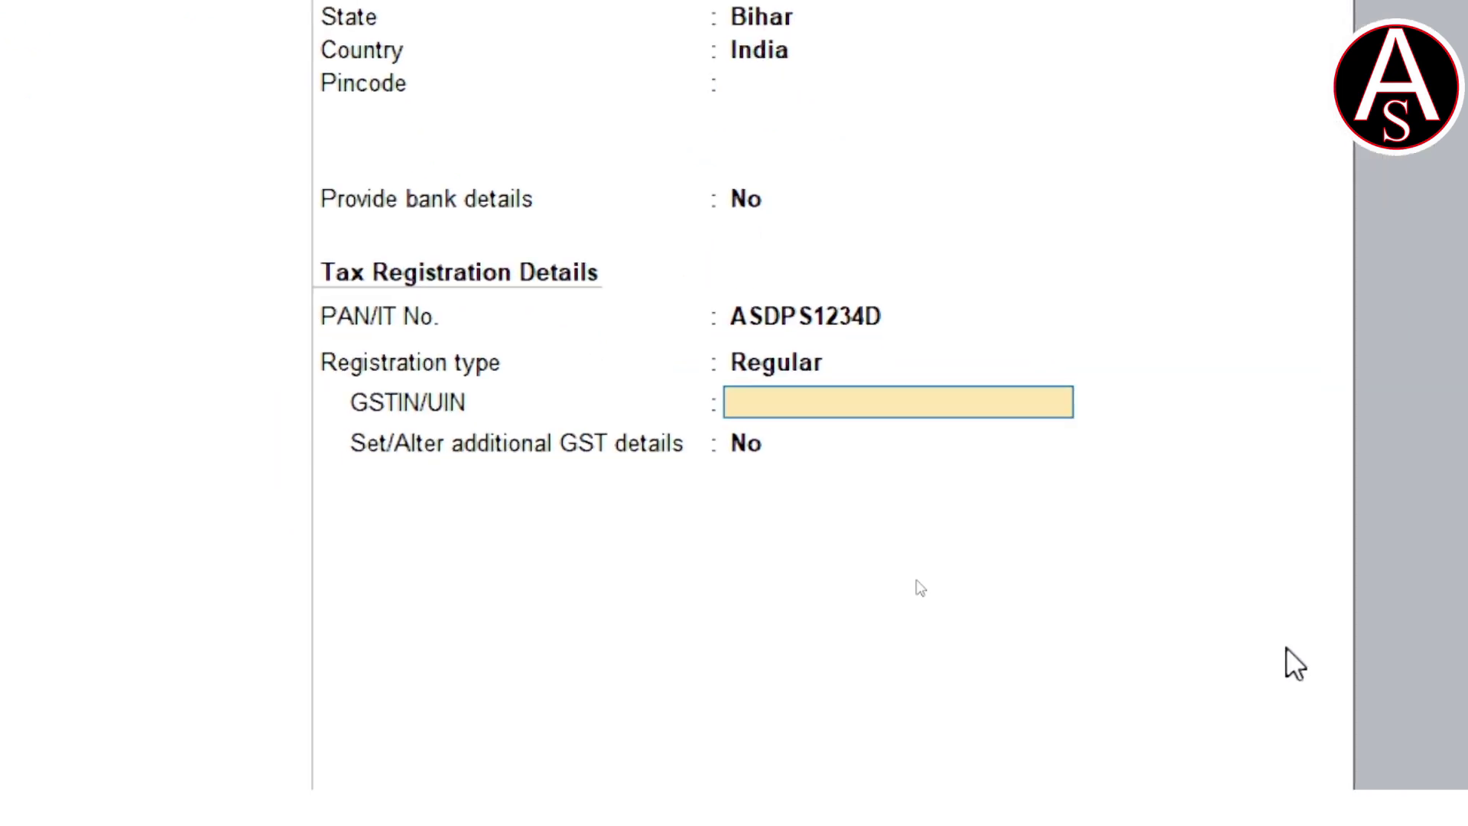
type("10ASD")
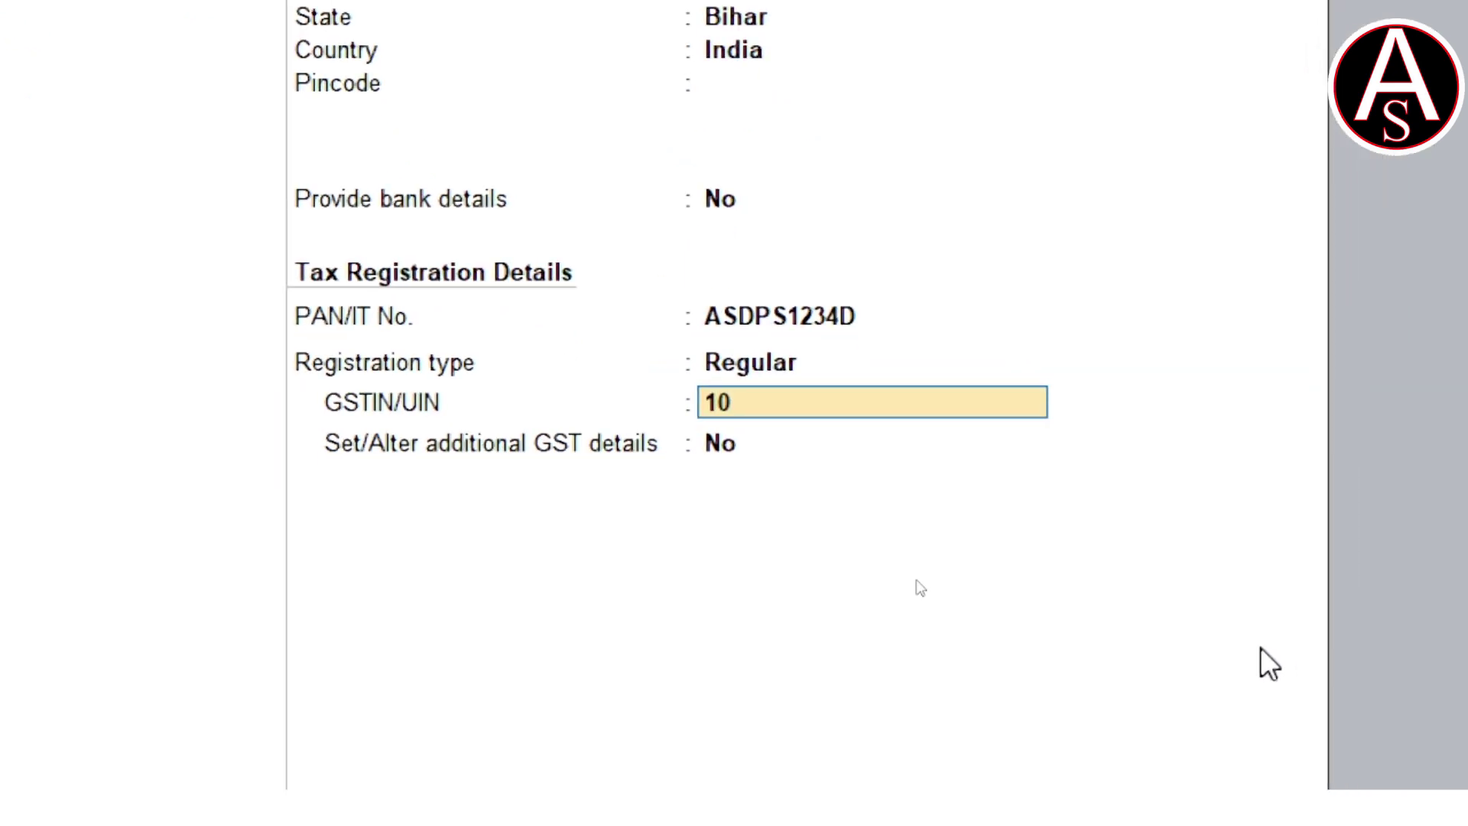
type("PS1234")
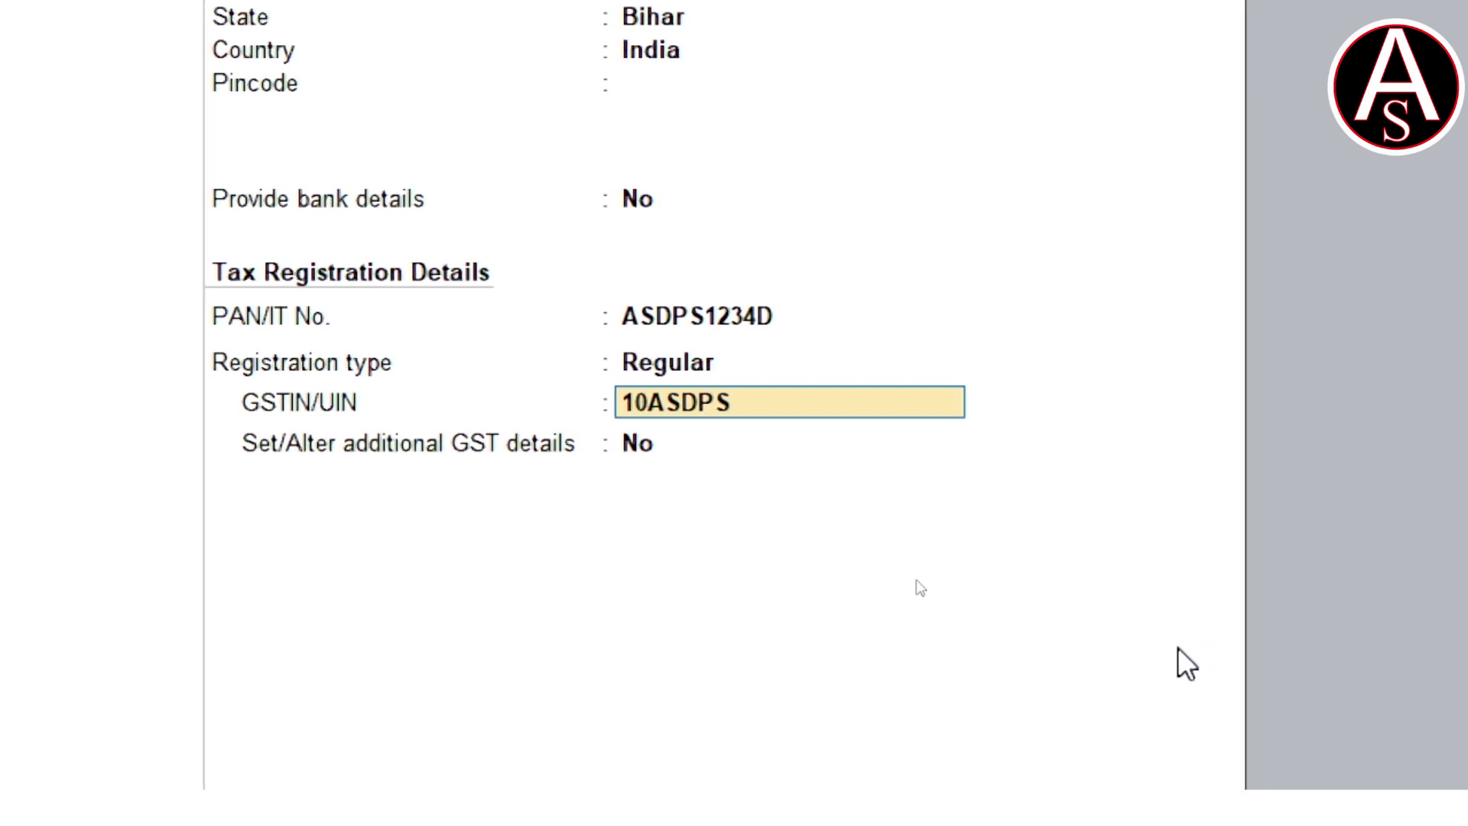
type("D1")
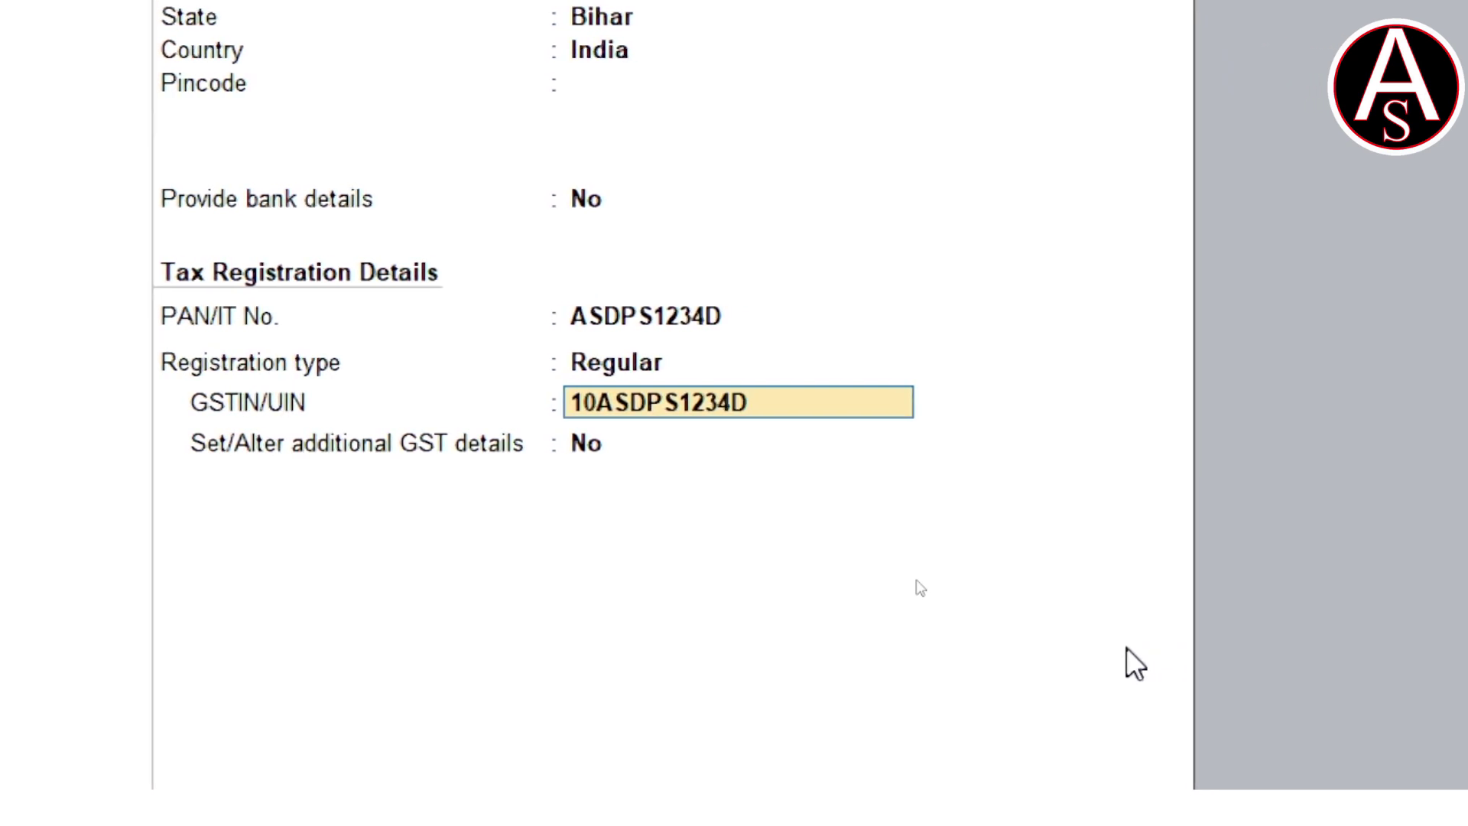
type("Z2")
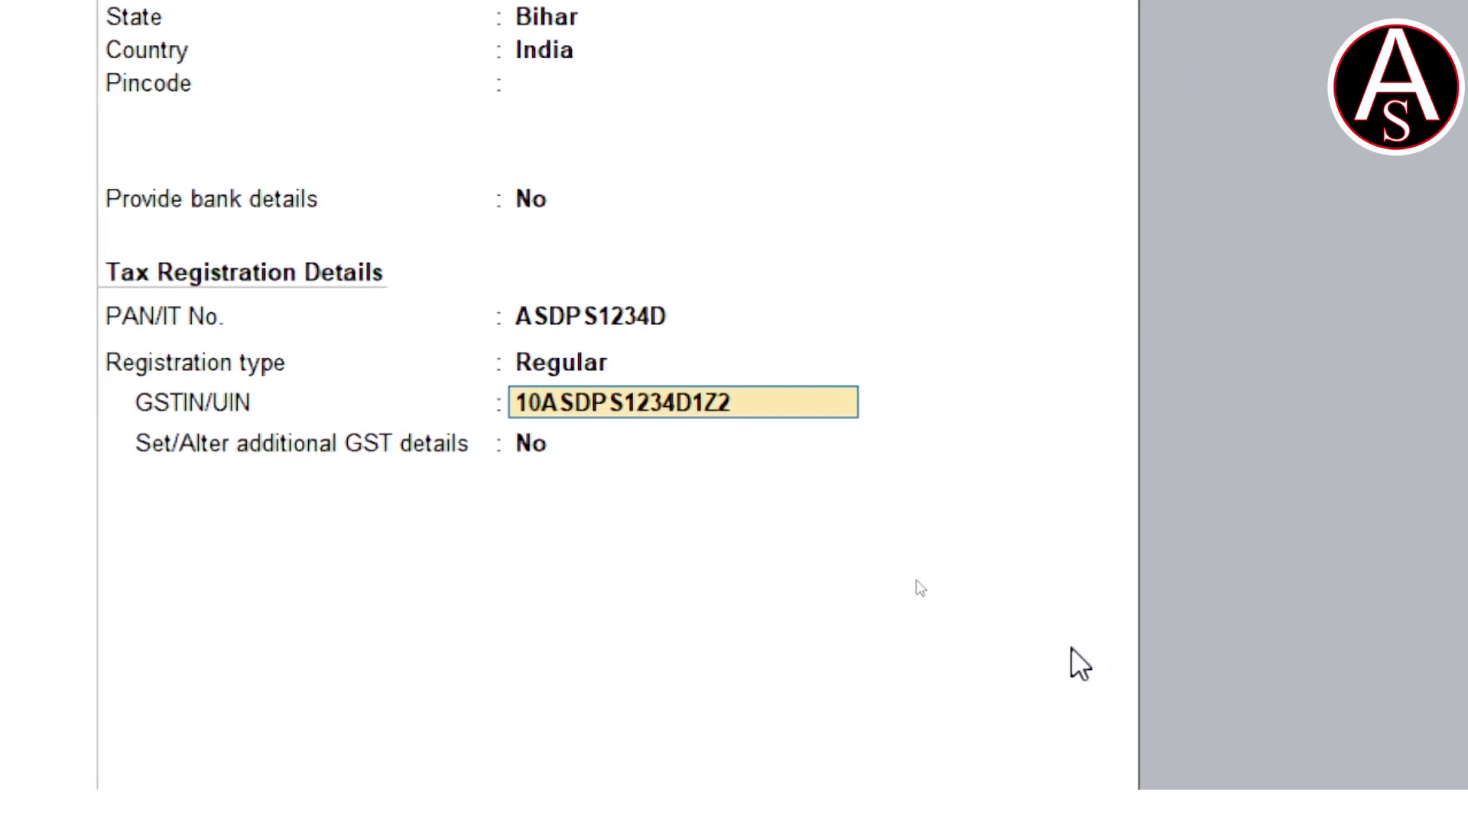
key("BackSpace")
key("BackSpace")
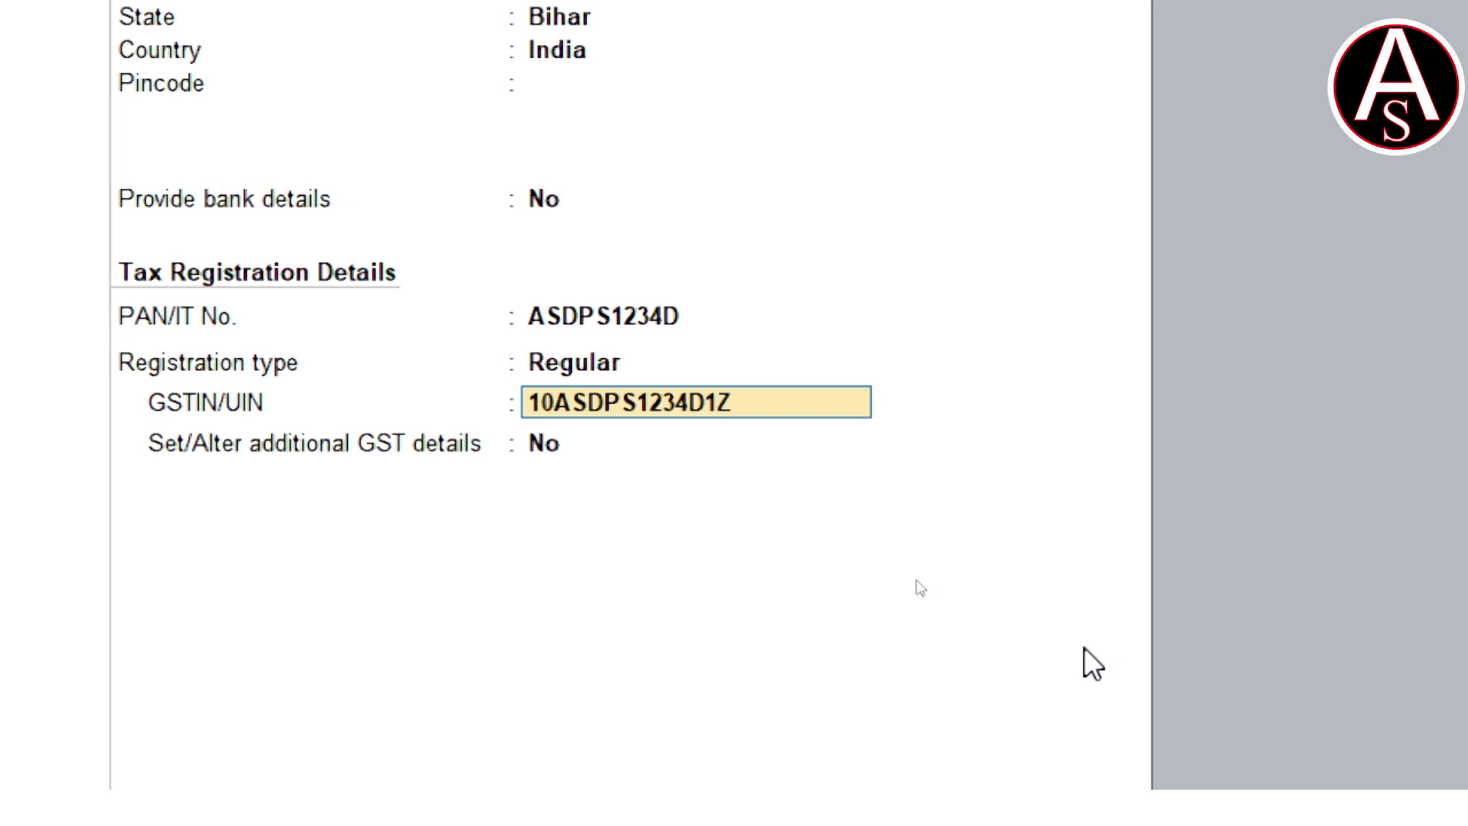
type("2Z")
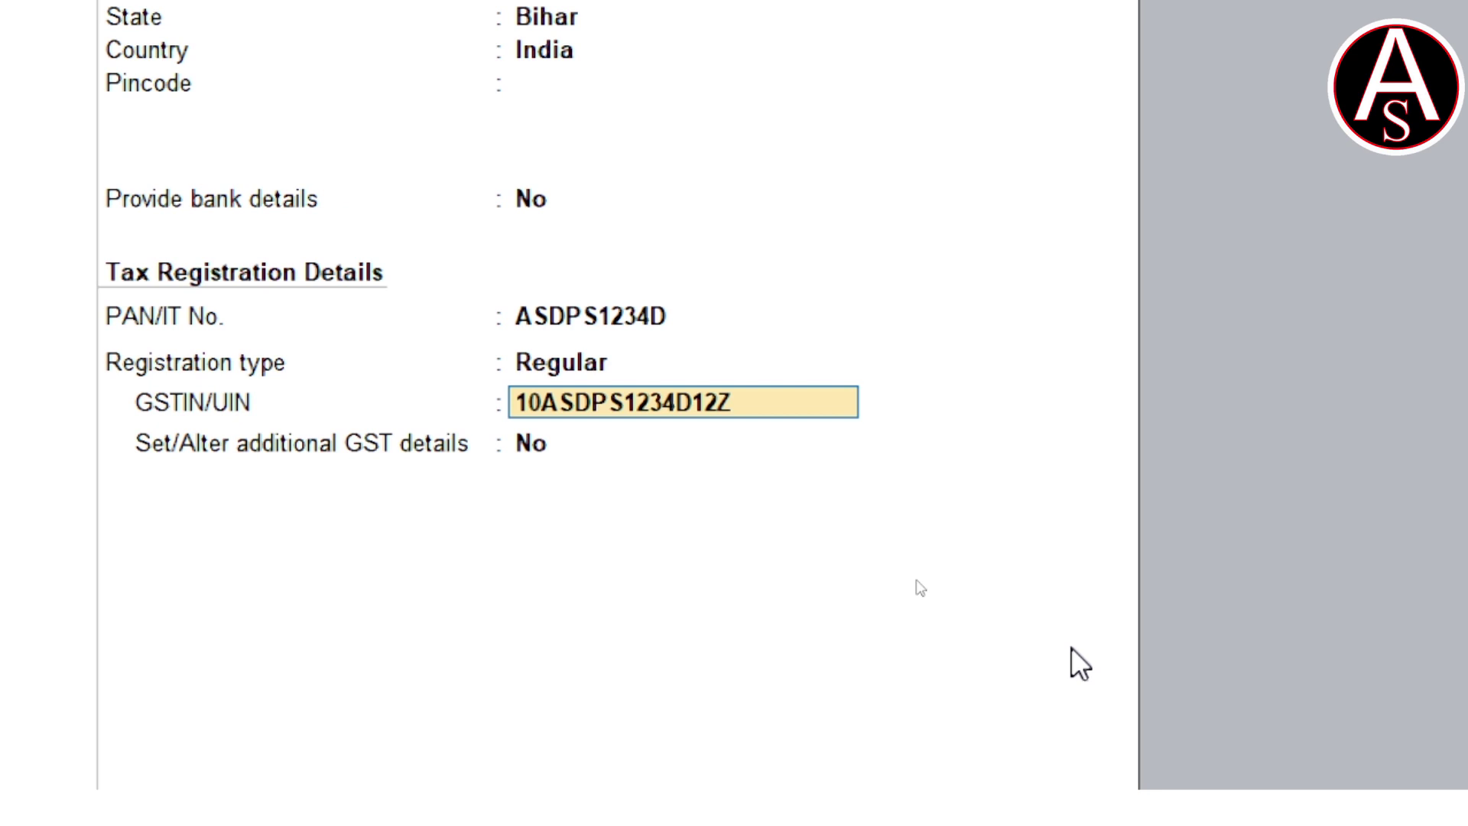
key("Return")
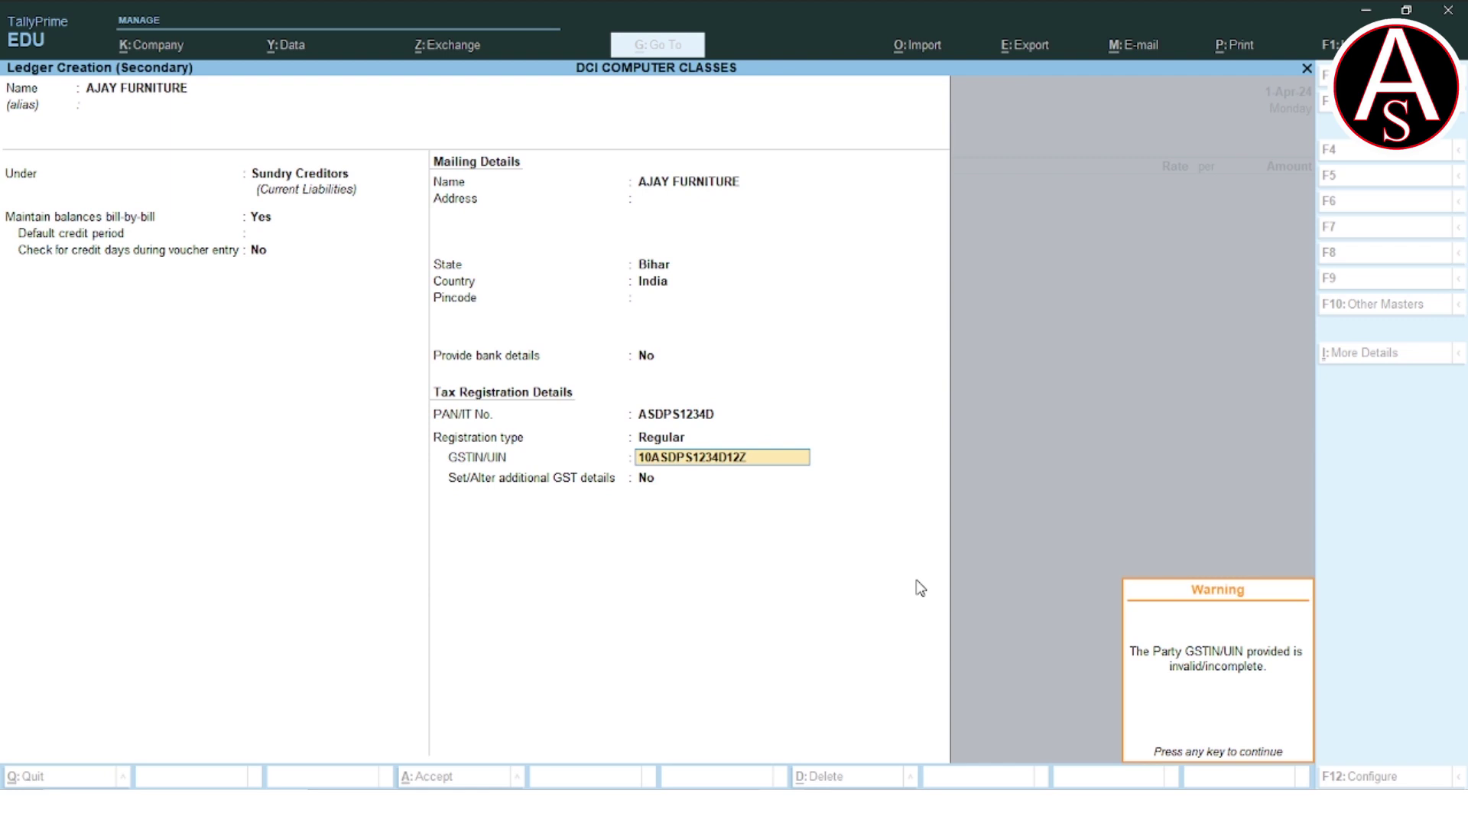
Dismiss the GSTIN warning, save AJAY FURNITURE, and accept it as the voucher party
key("Return")
key("Return")
key("Return")
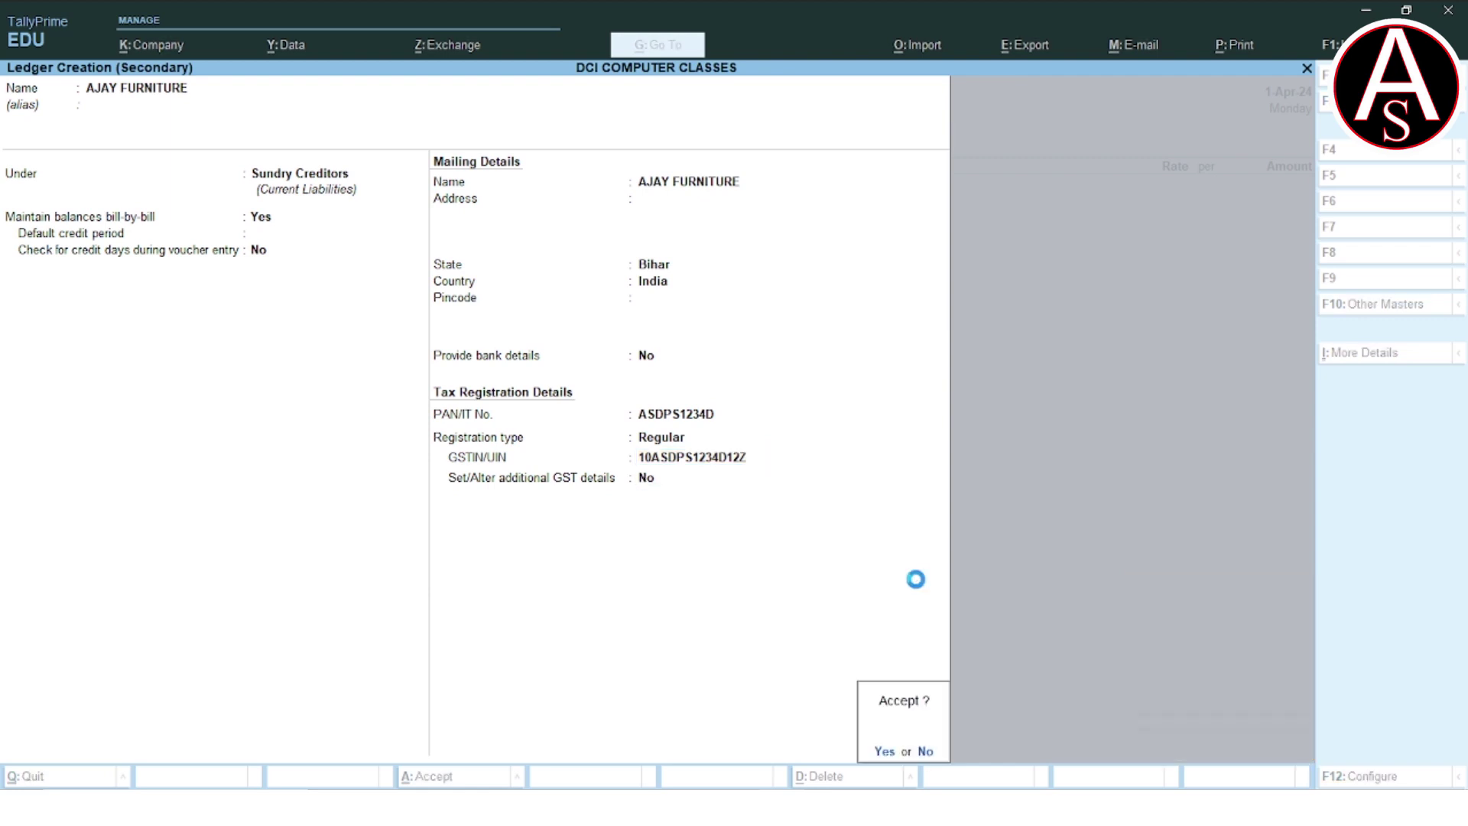
key("Return")
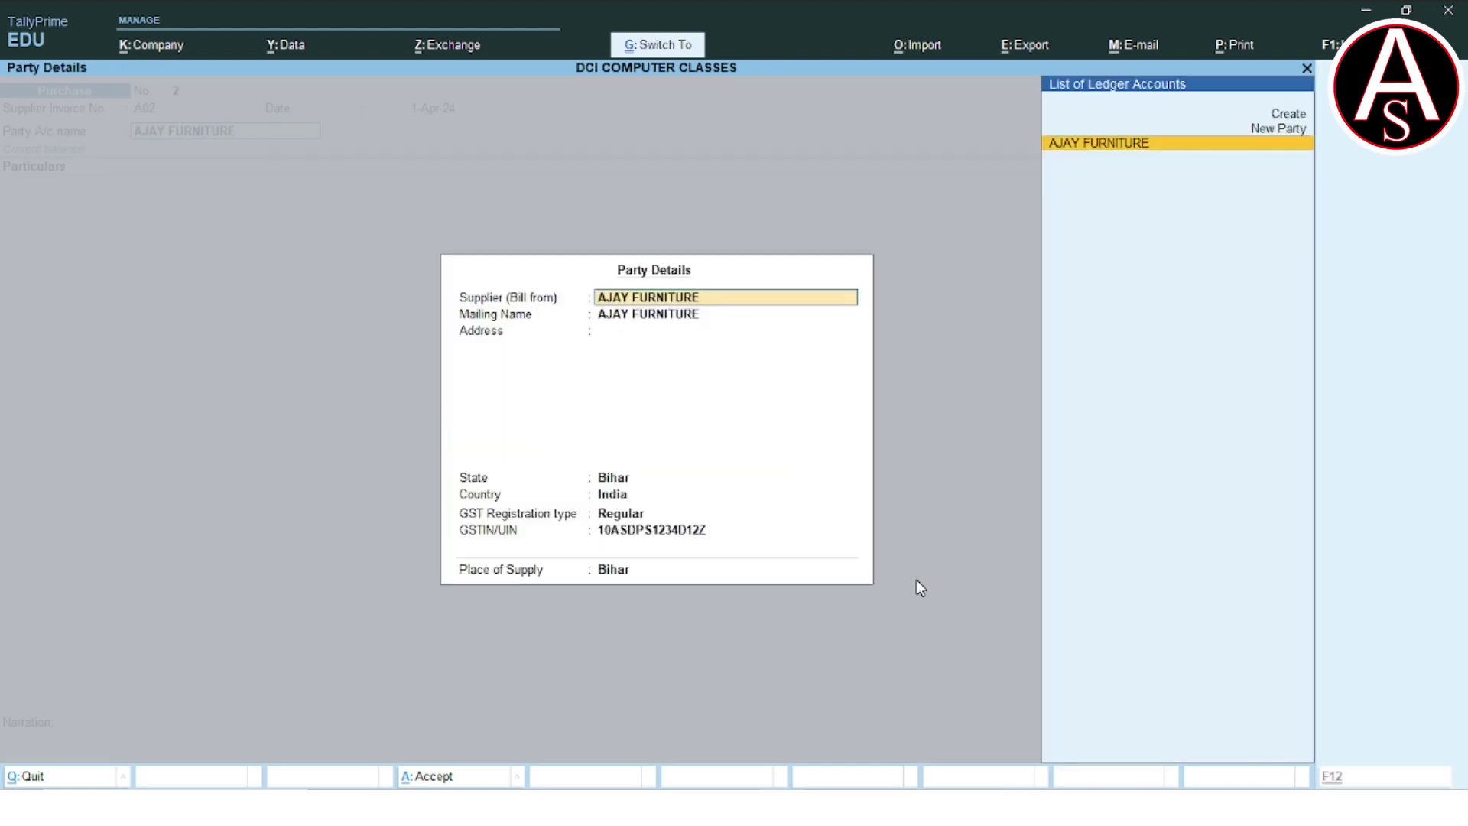
key("Return")
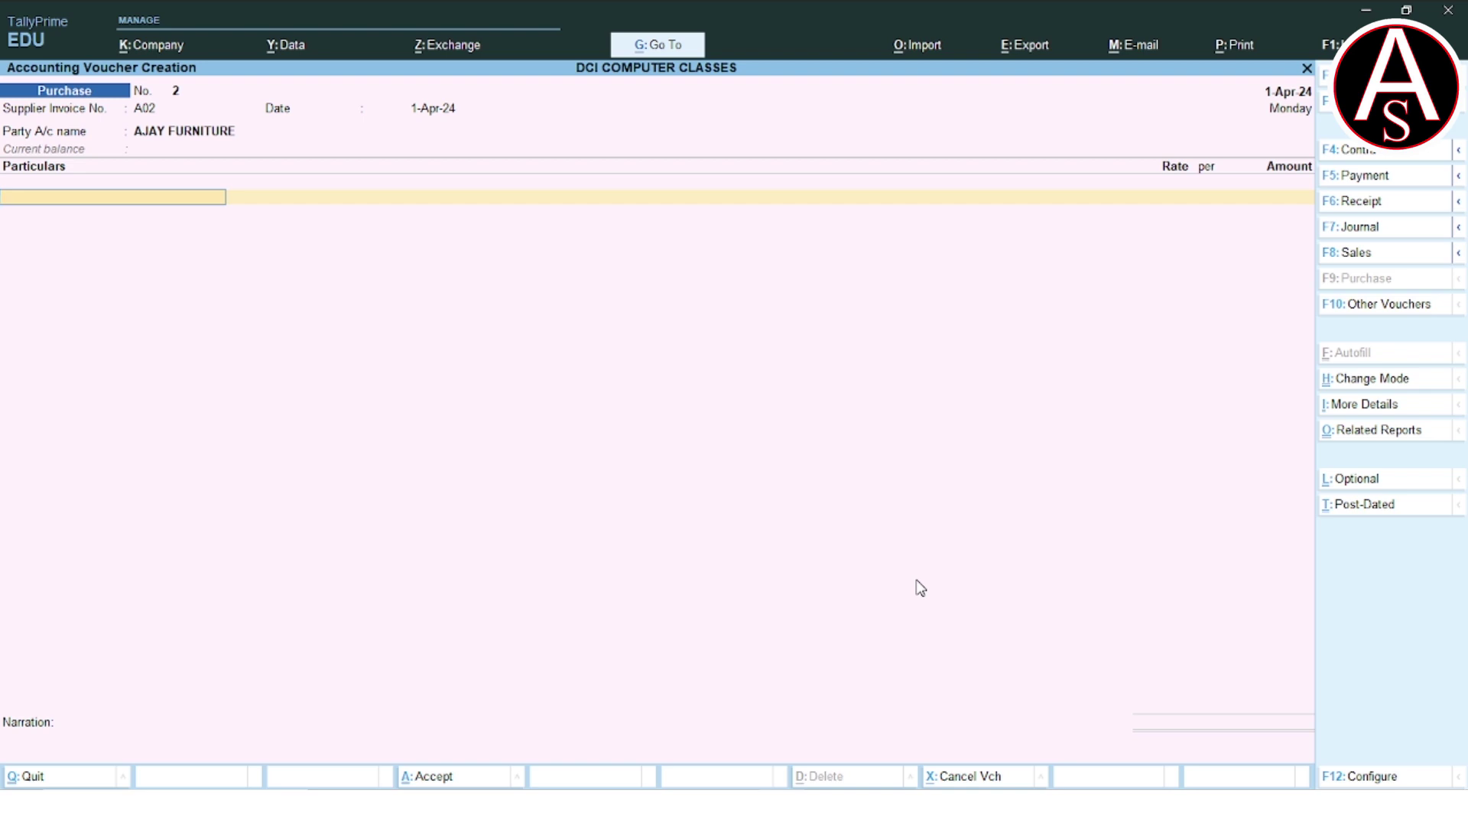
Create a new ledger named FURNITURE under the Fixed Assets group
key("alt+c")
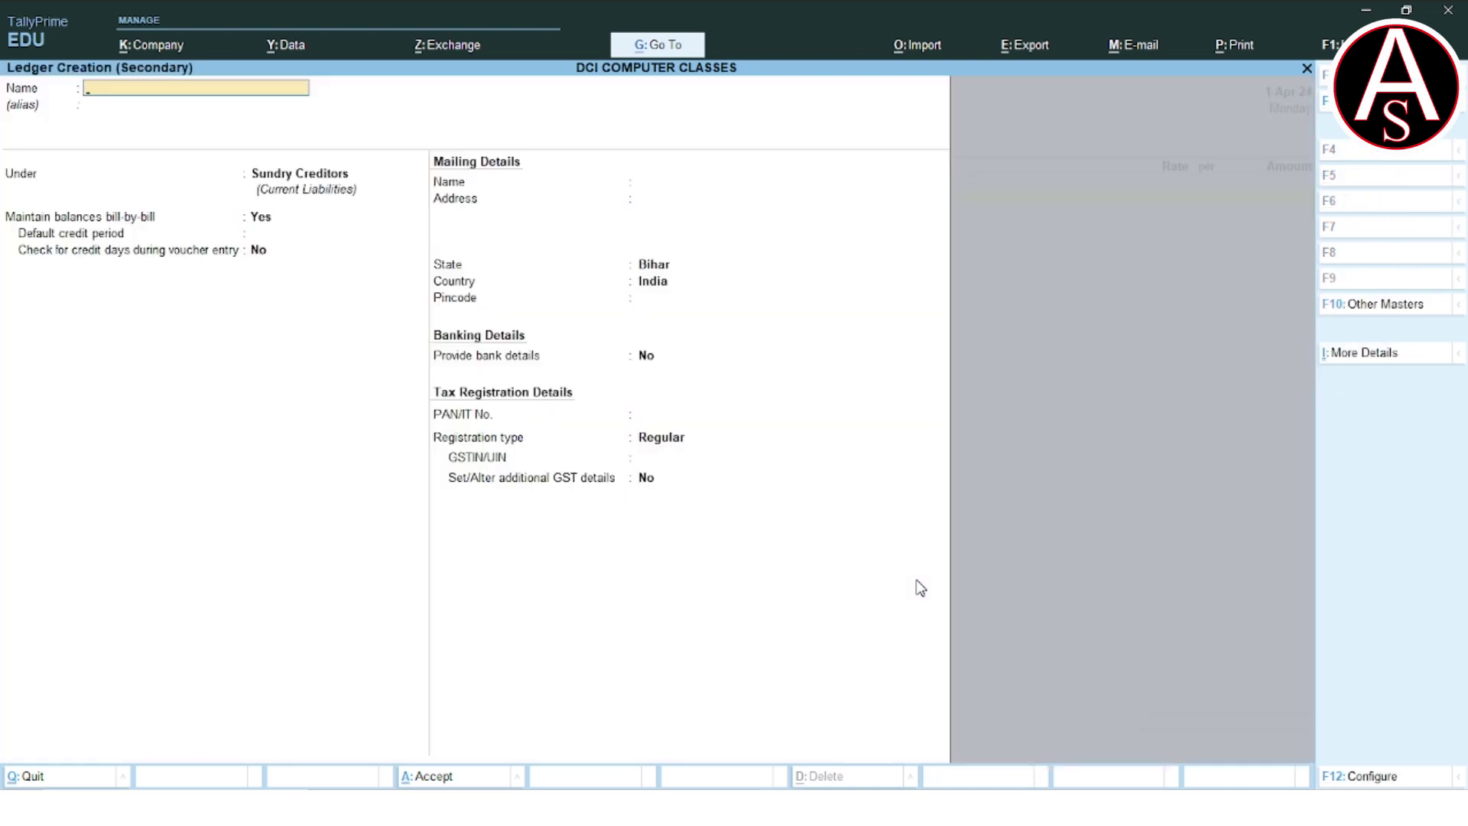
type("FURNITURE")
key("Return")
type("FI")
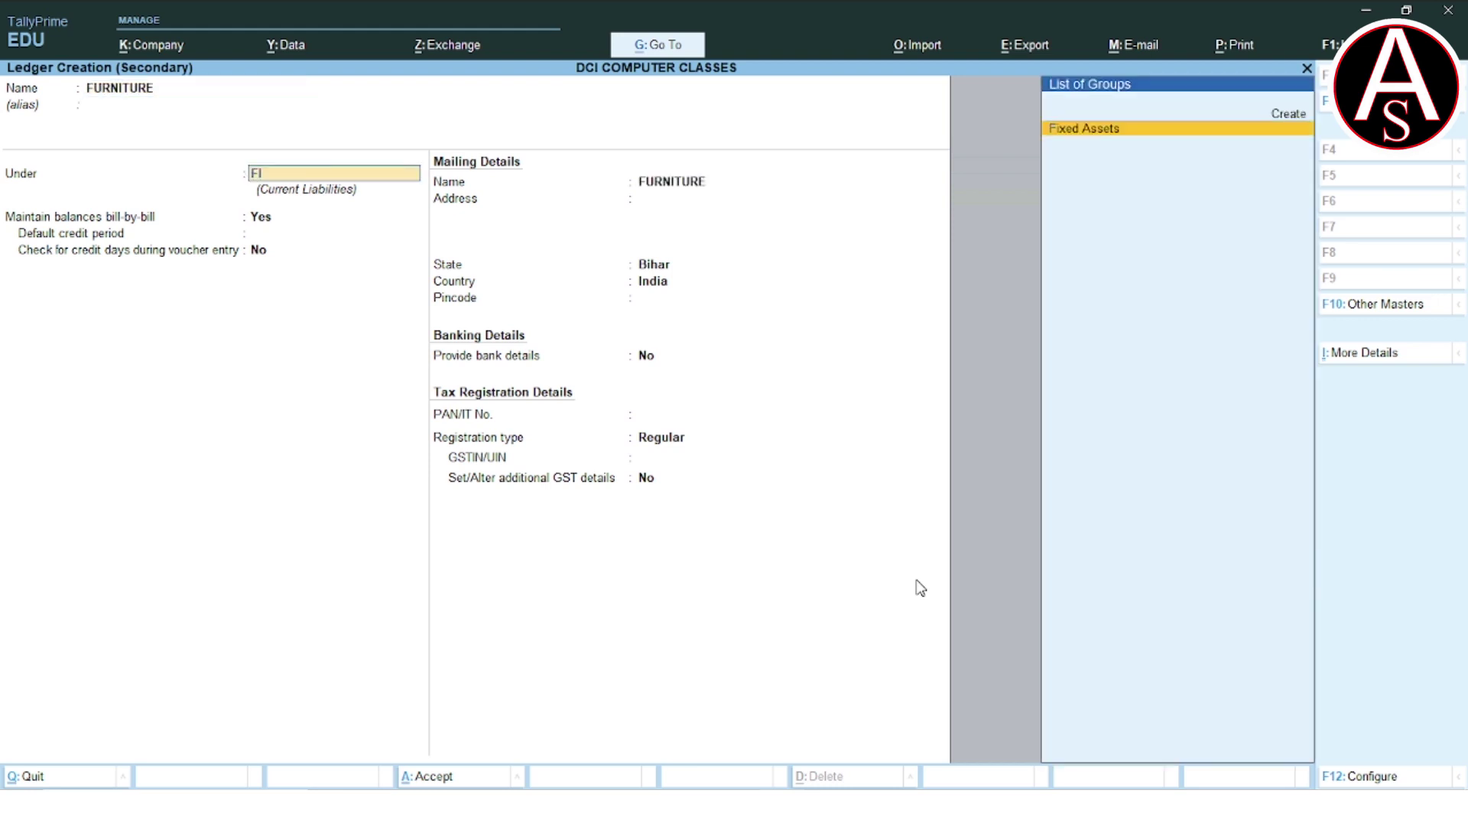
key("Return")
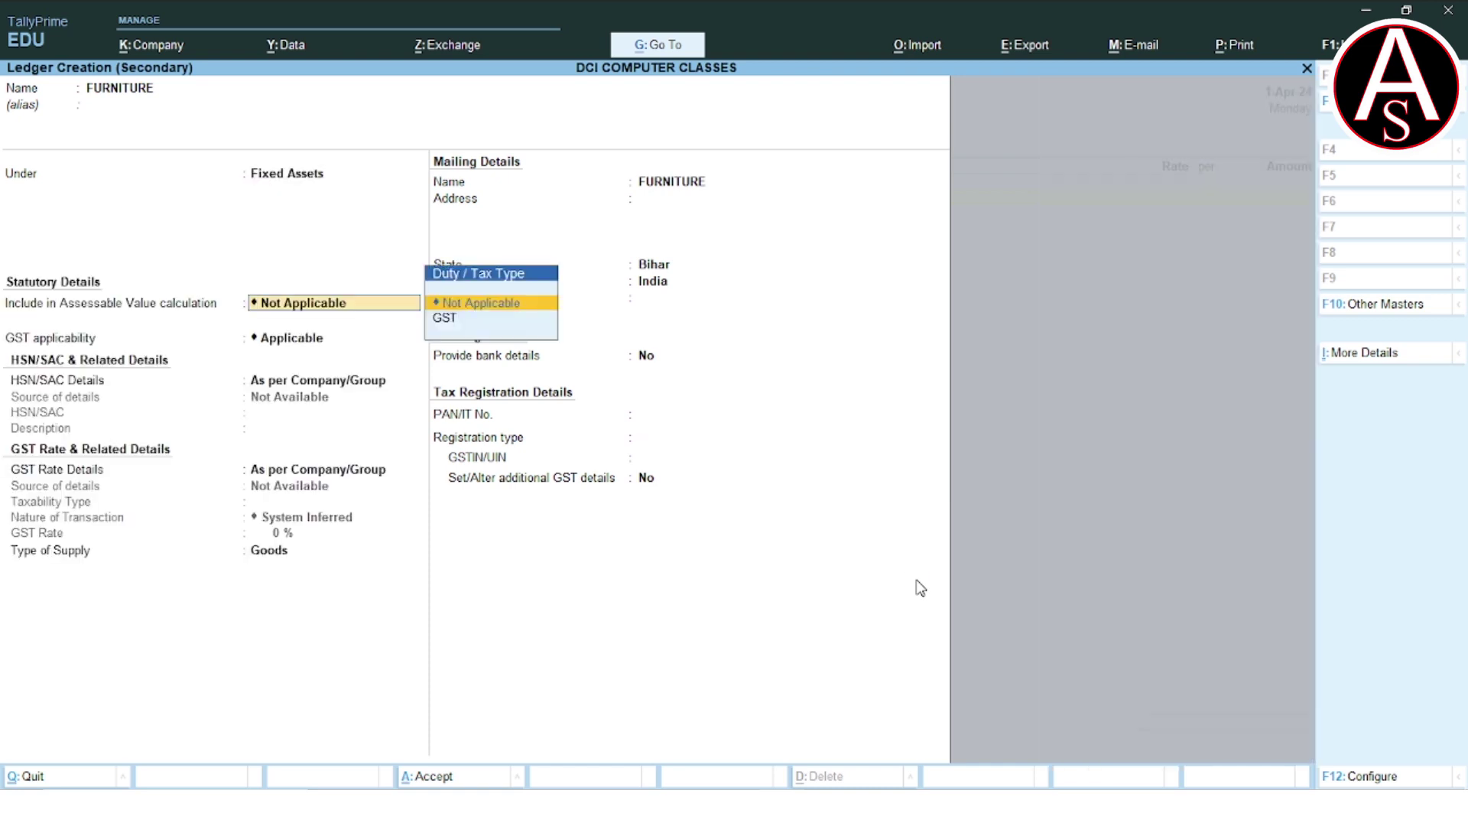
Specify GST details on FURNITURE as Taxable, 18%, Goods, and save the ledger
key("Return")
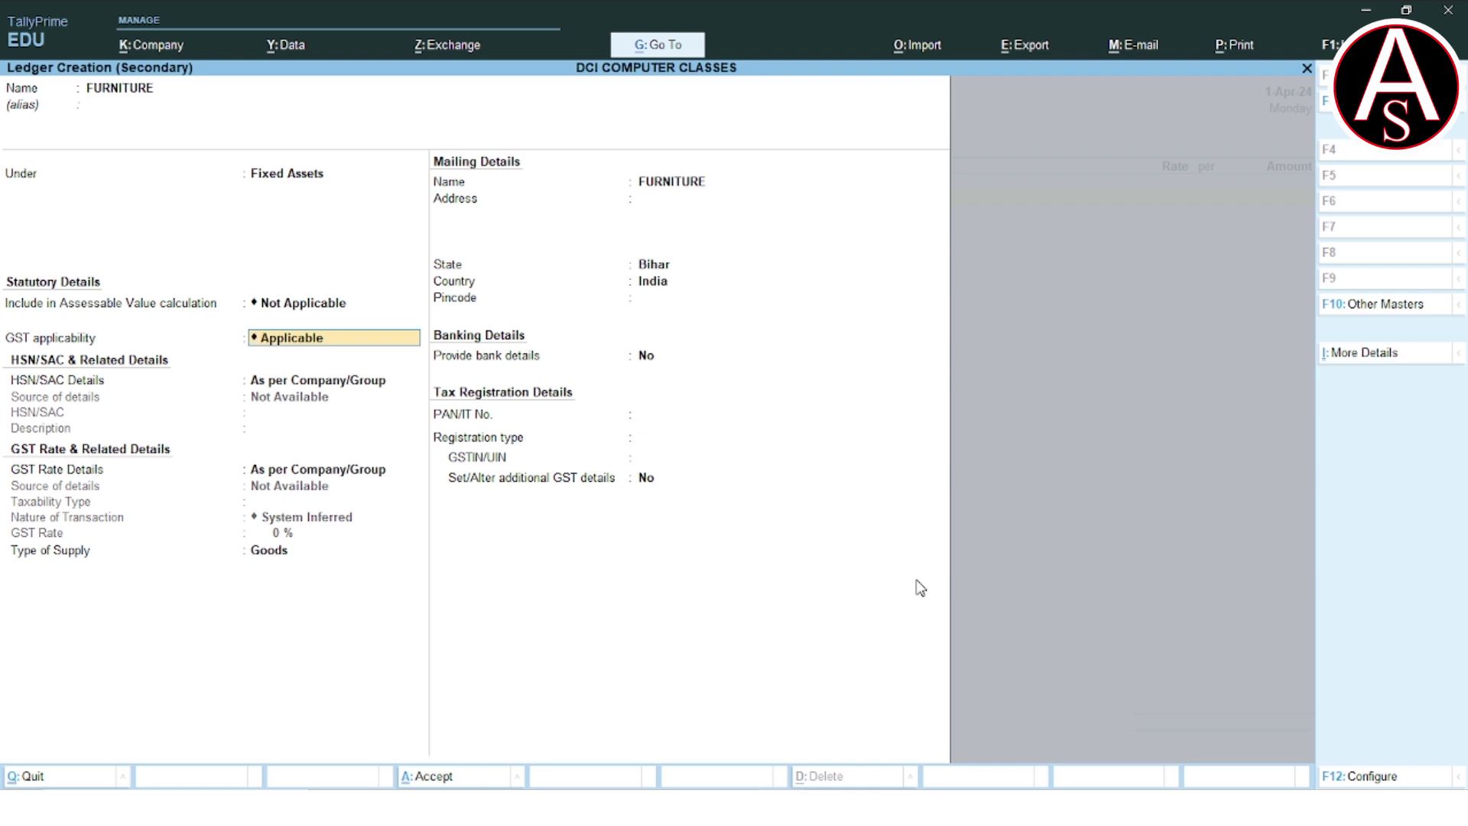
key("Return")
key("Return")
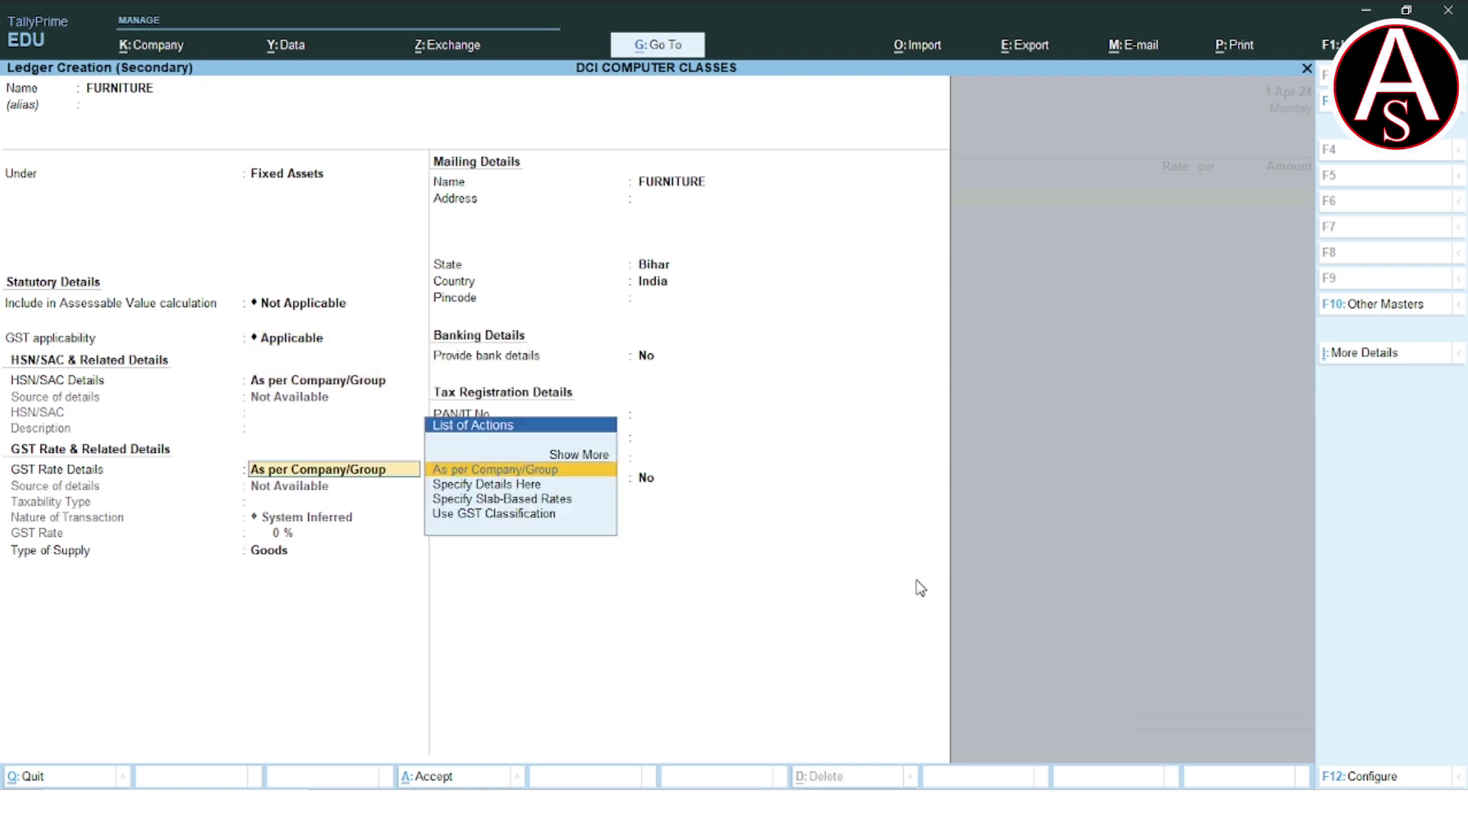
key("Return")
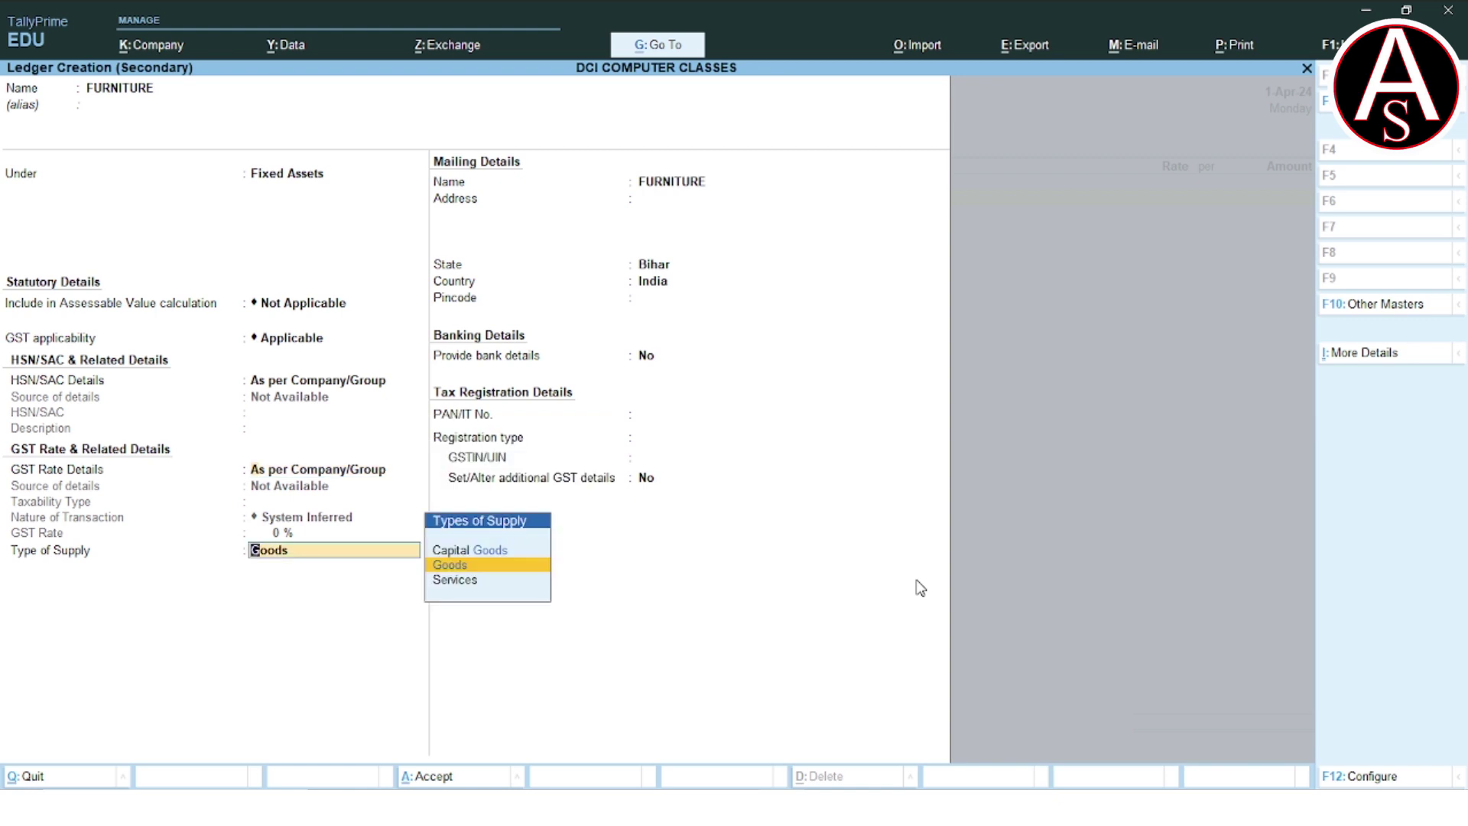
key("BackSpace")
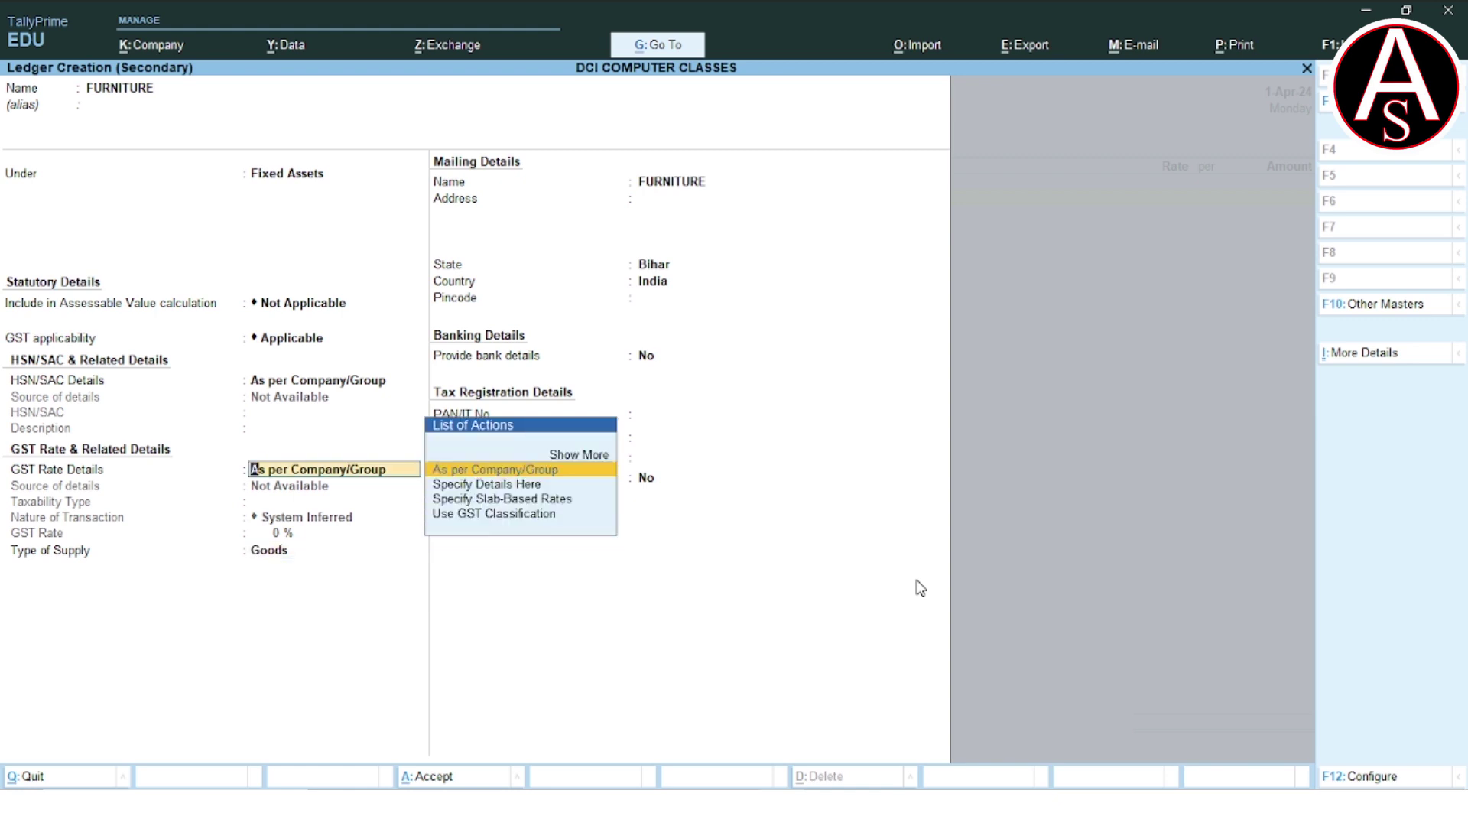
key("Down")
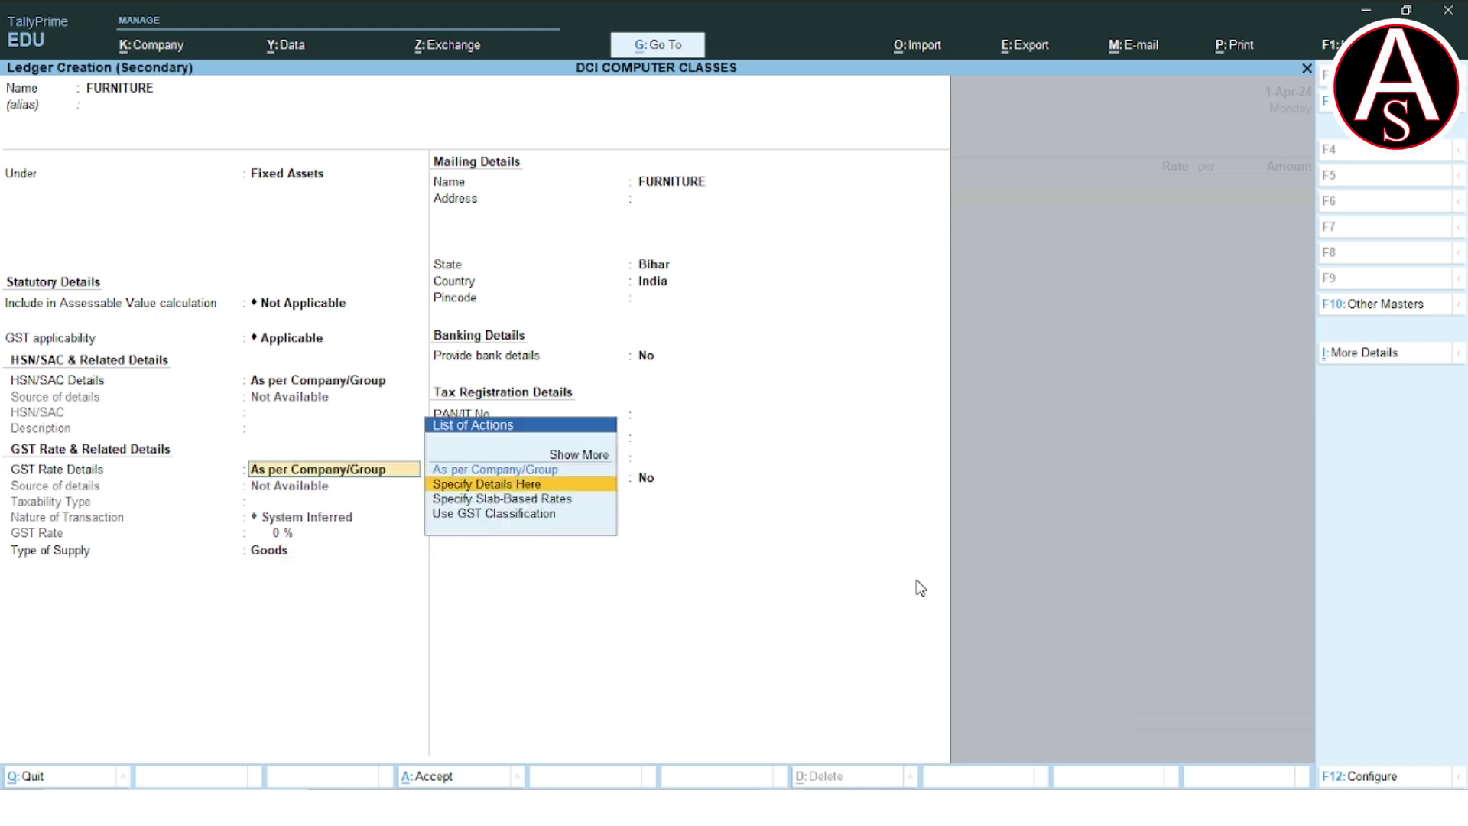
key("Return")
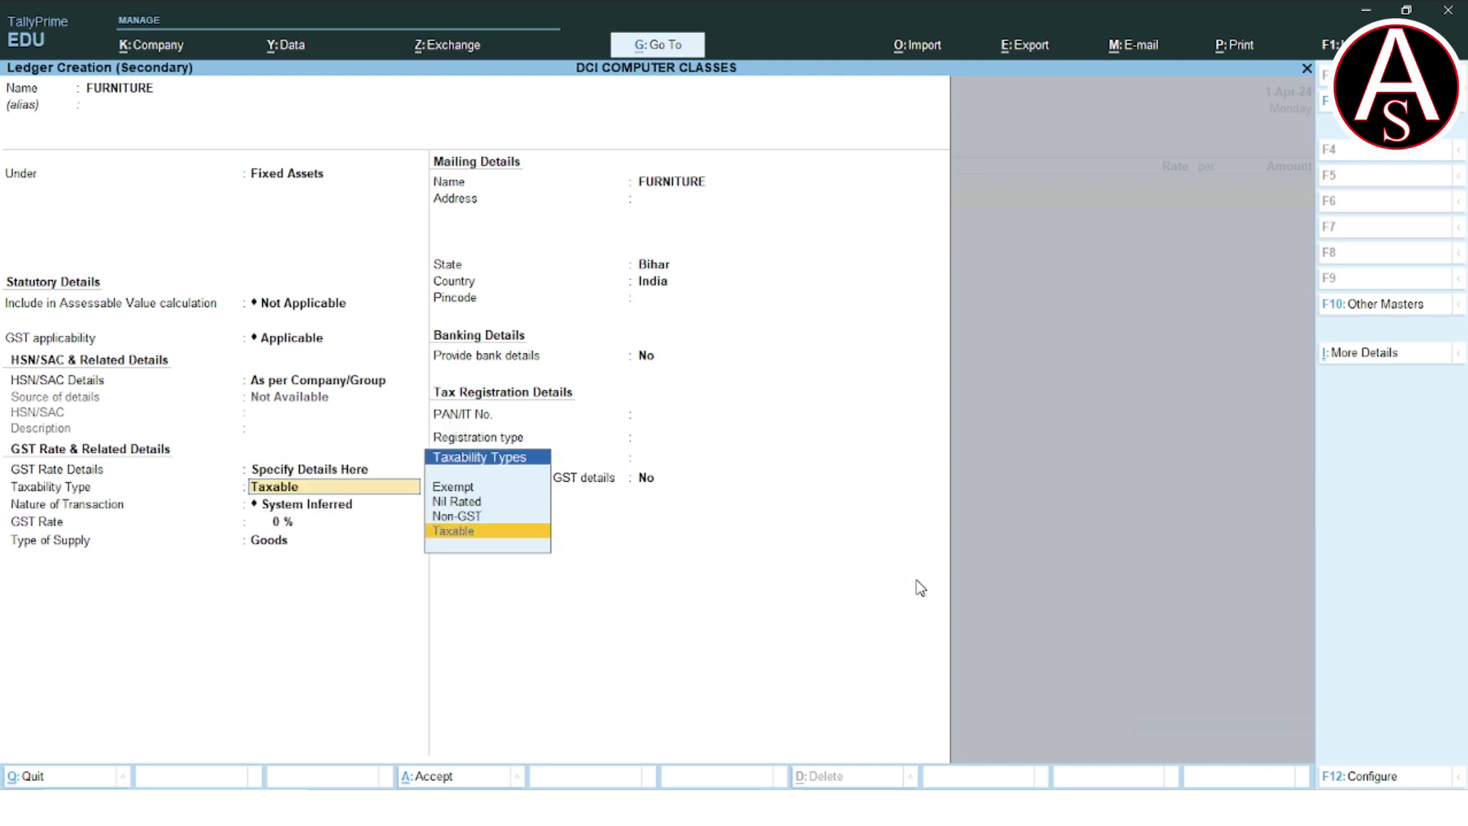
key("Return")
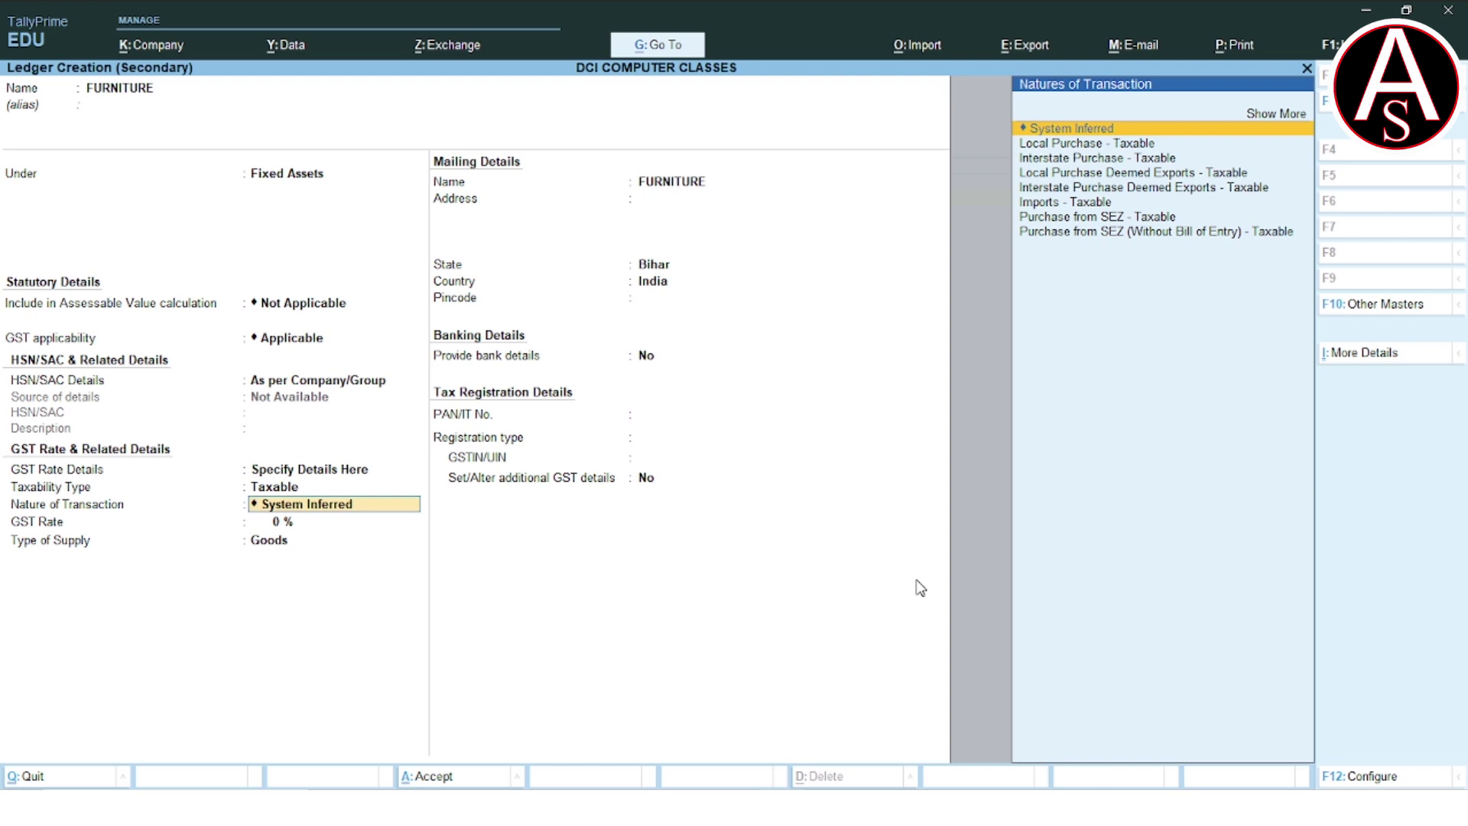
key("Return")
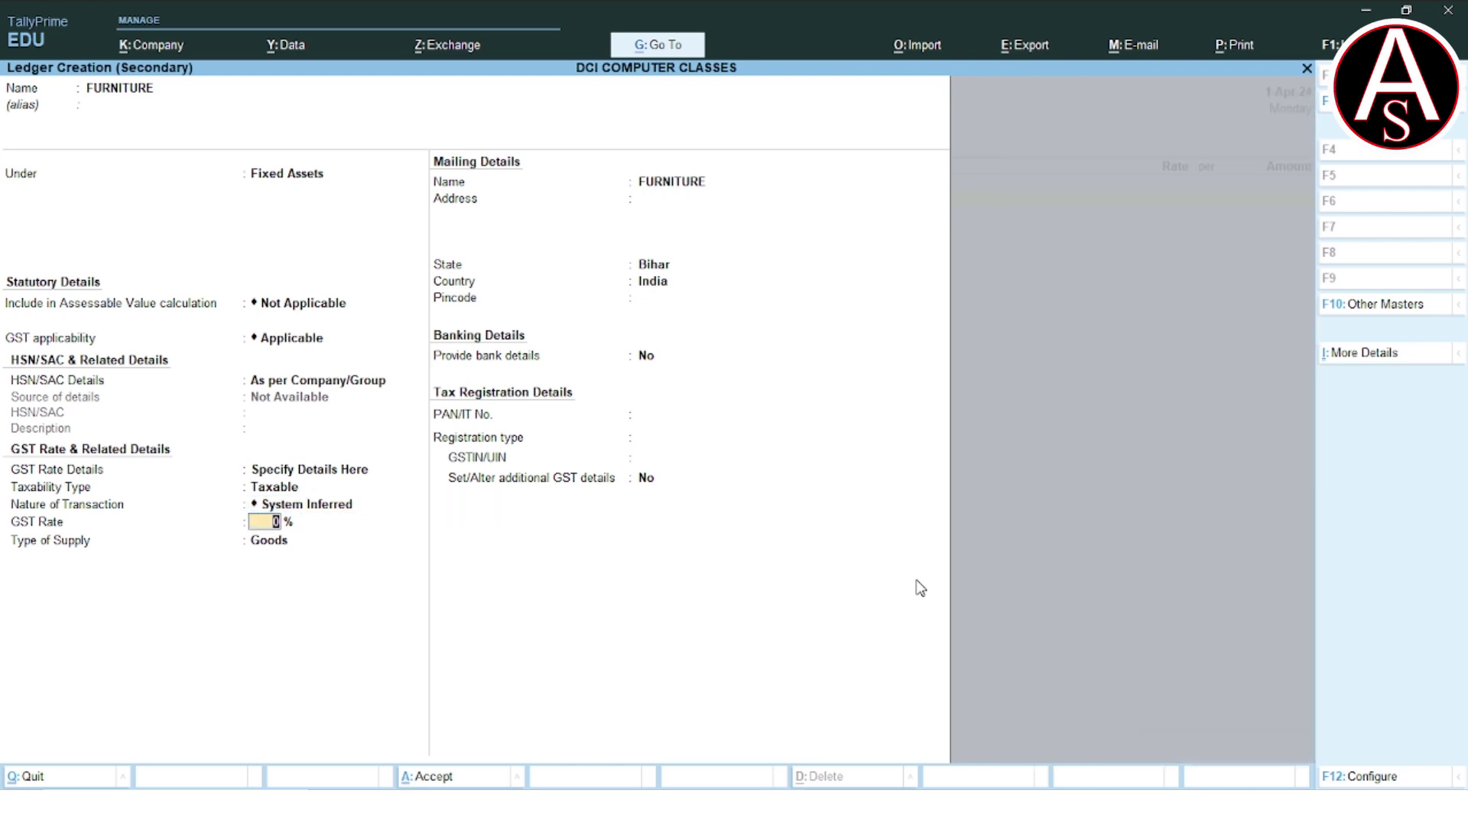
type("18")
key("Return")
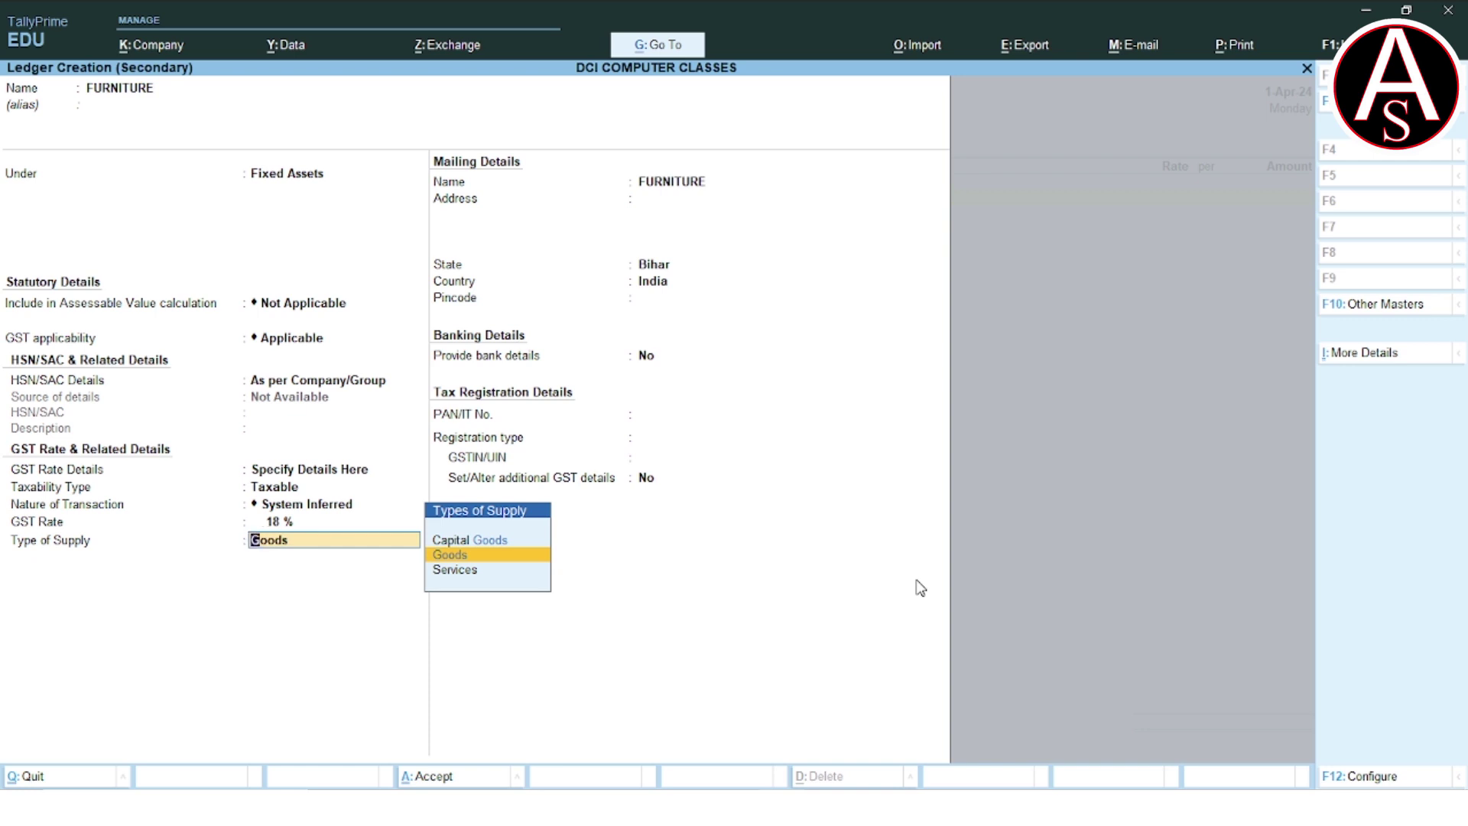
key("Return")
key("Return")
key("Return")
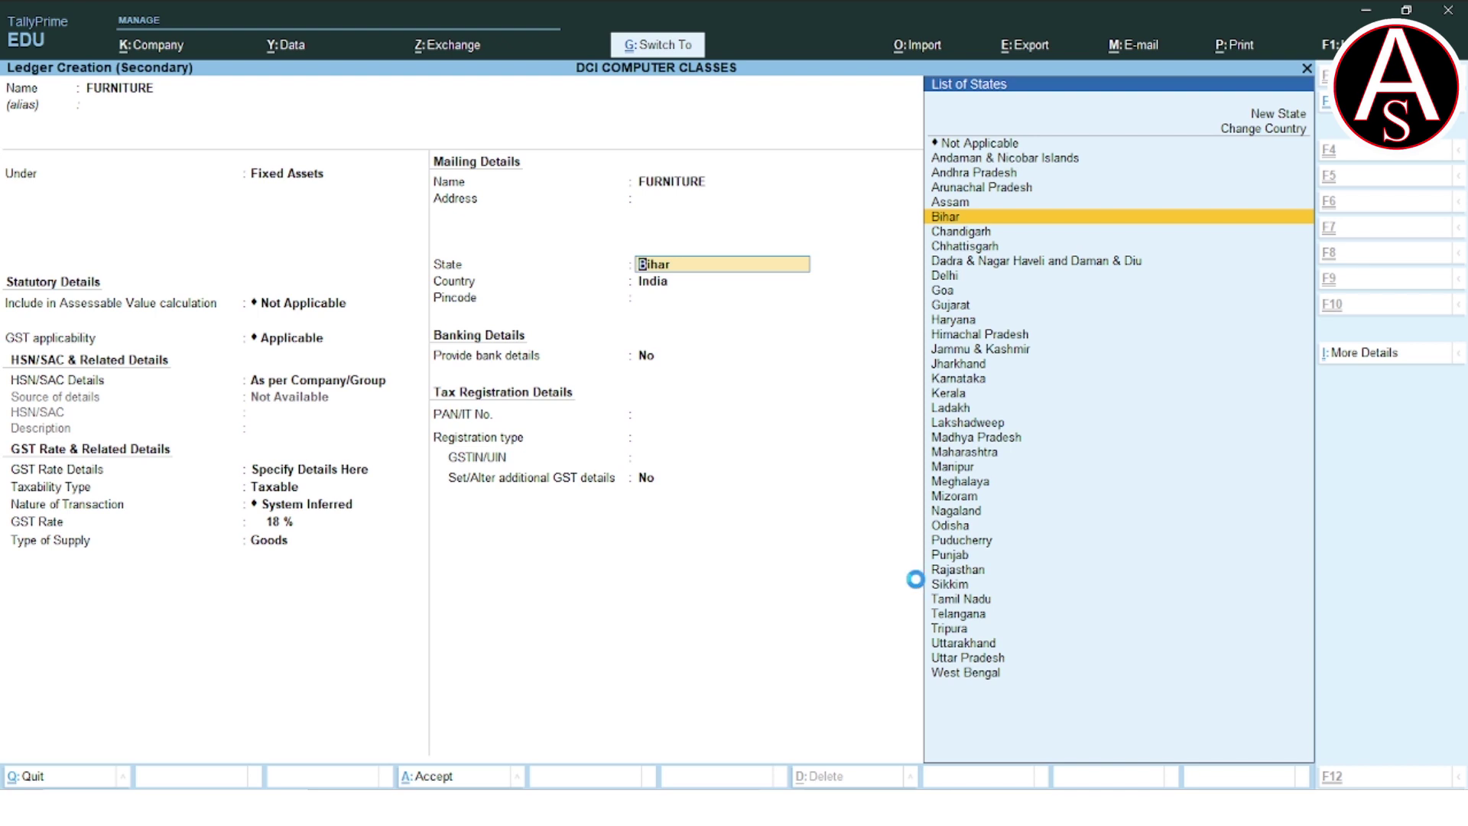
key("ctrl+a")
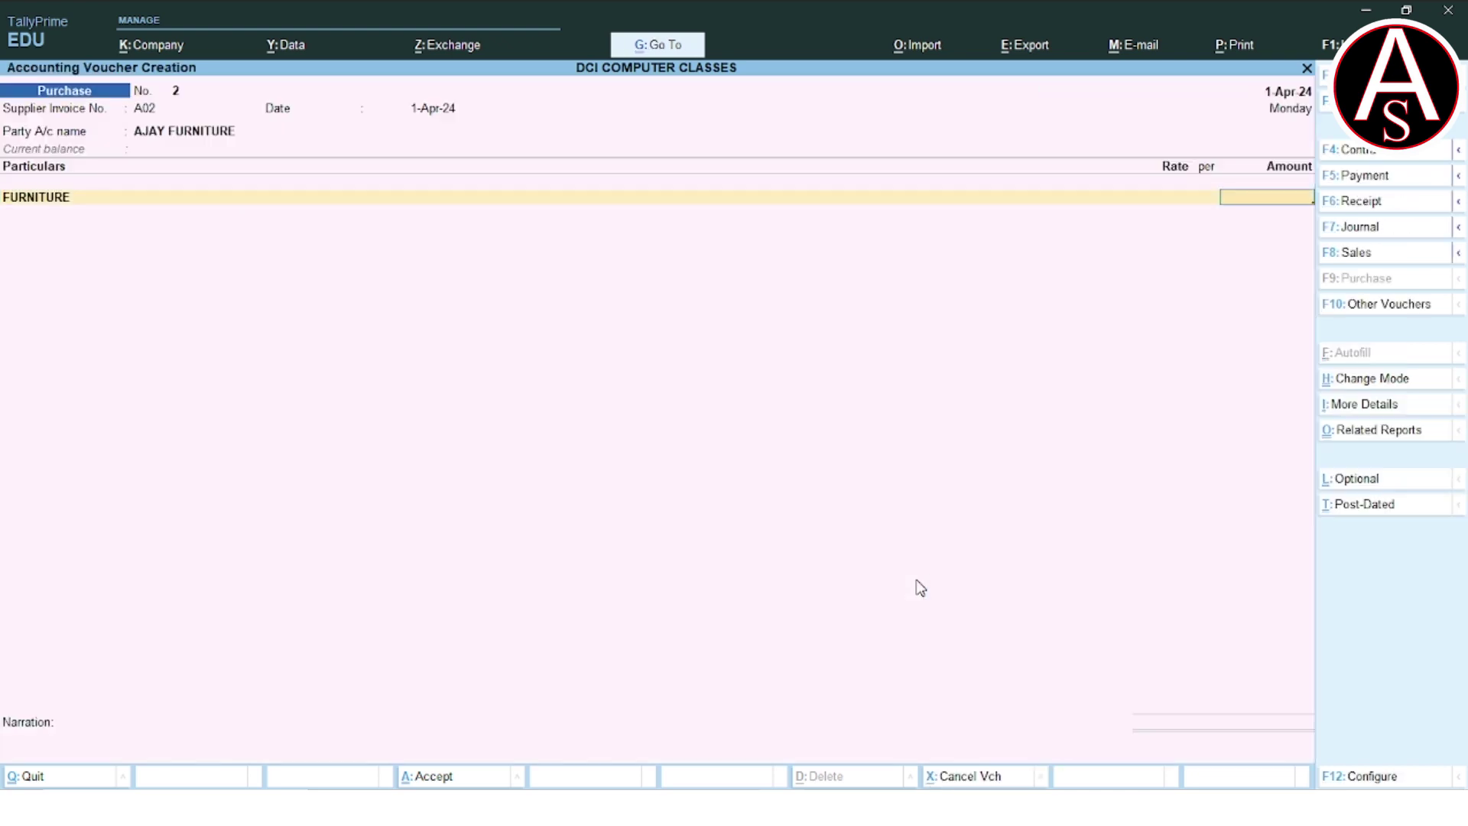
Enter 25,000 as the FURNITURE amount, making the voucher total 25,000.00
type("25")
type("000")
key("Return")
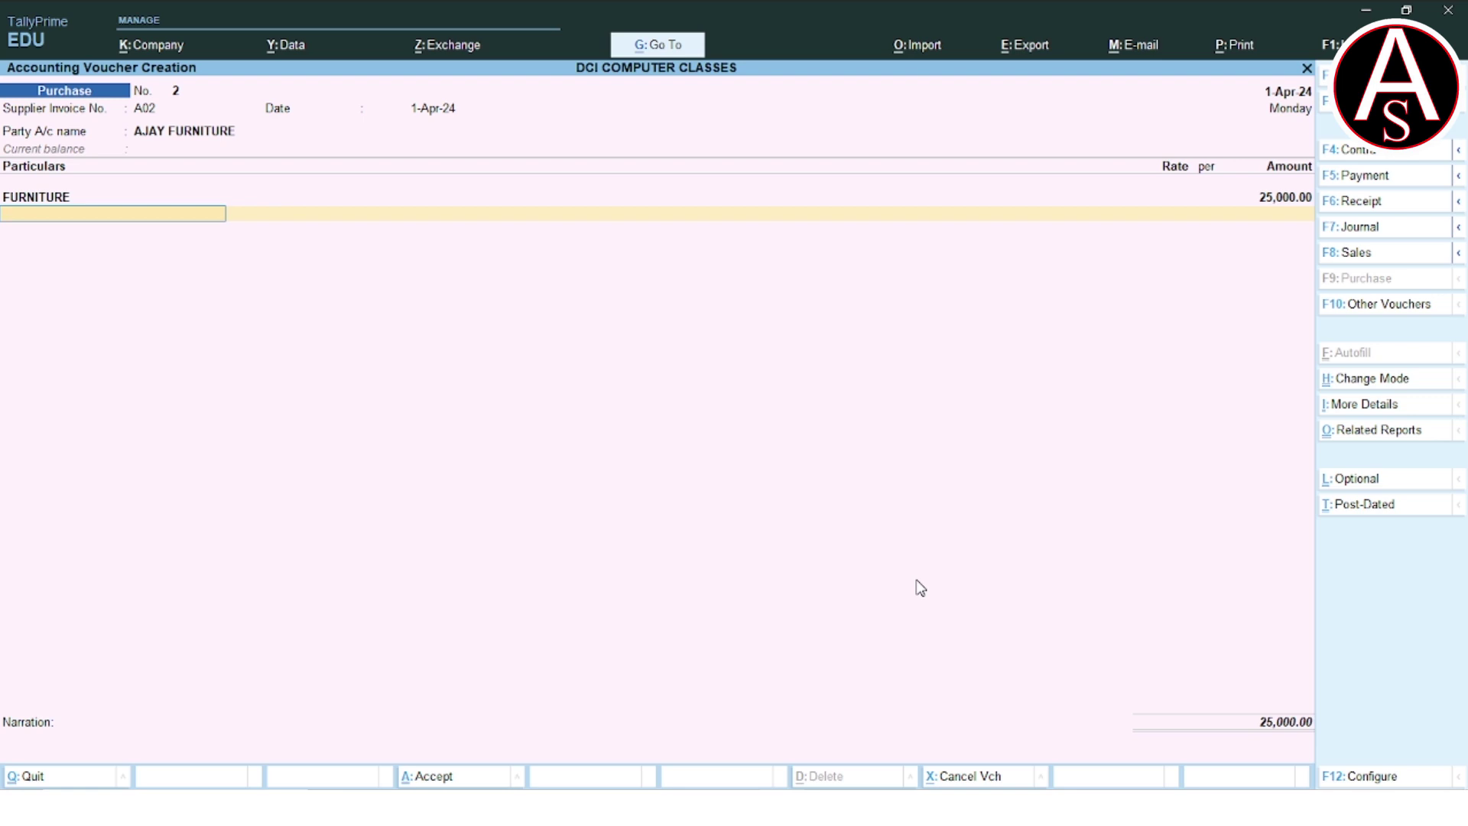
key("F12")
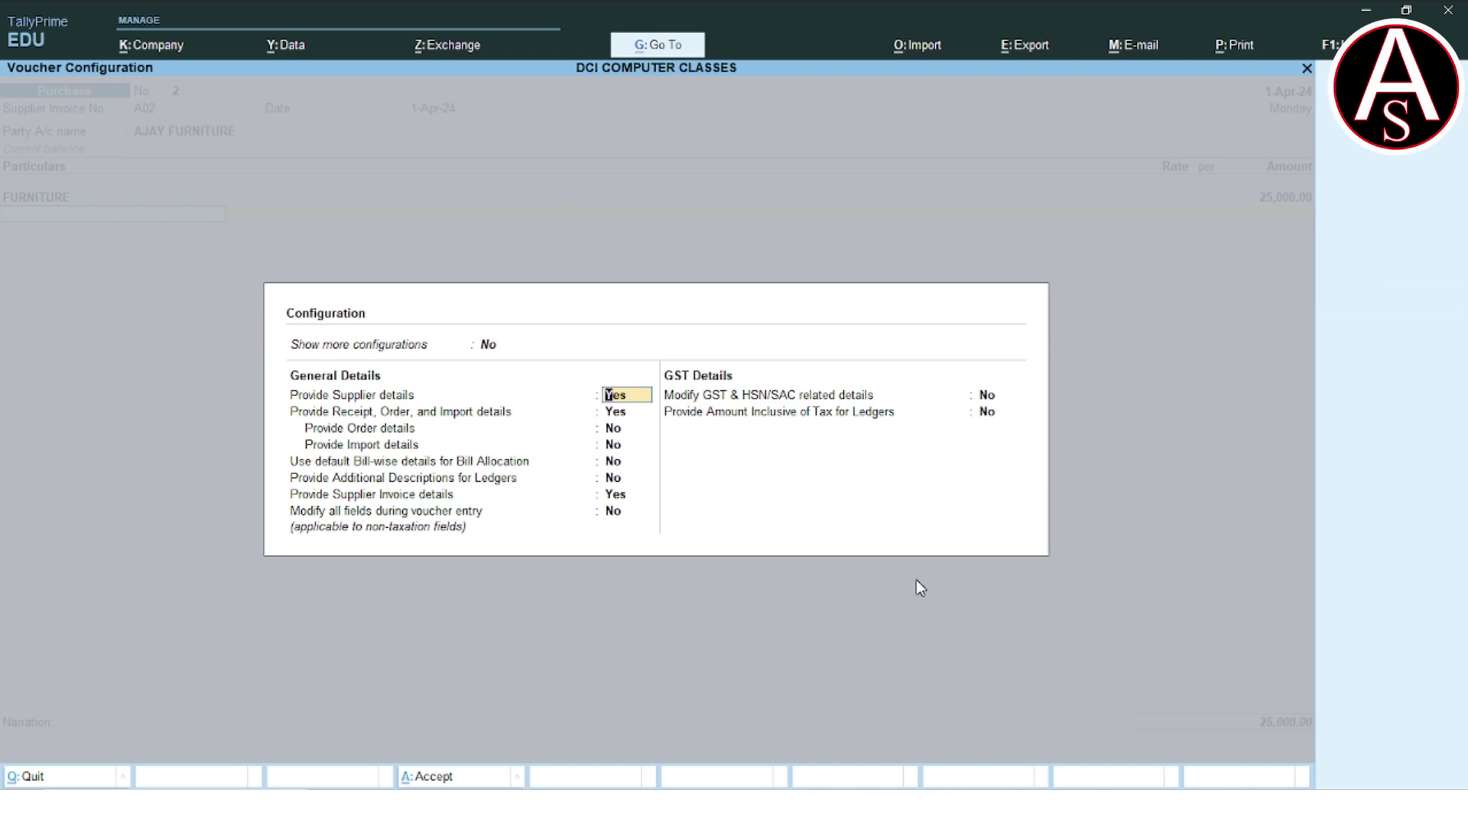
Set Provide Additional Descriptions for Ledgers to Yes and accept the configuration
key("Return")
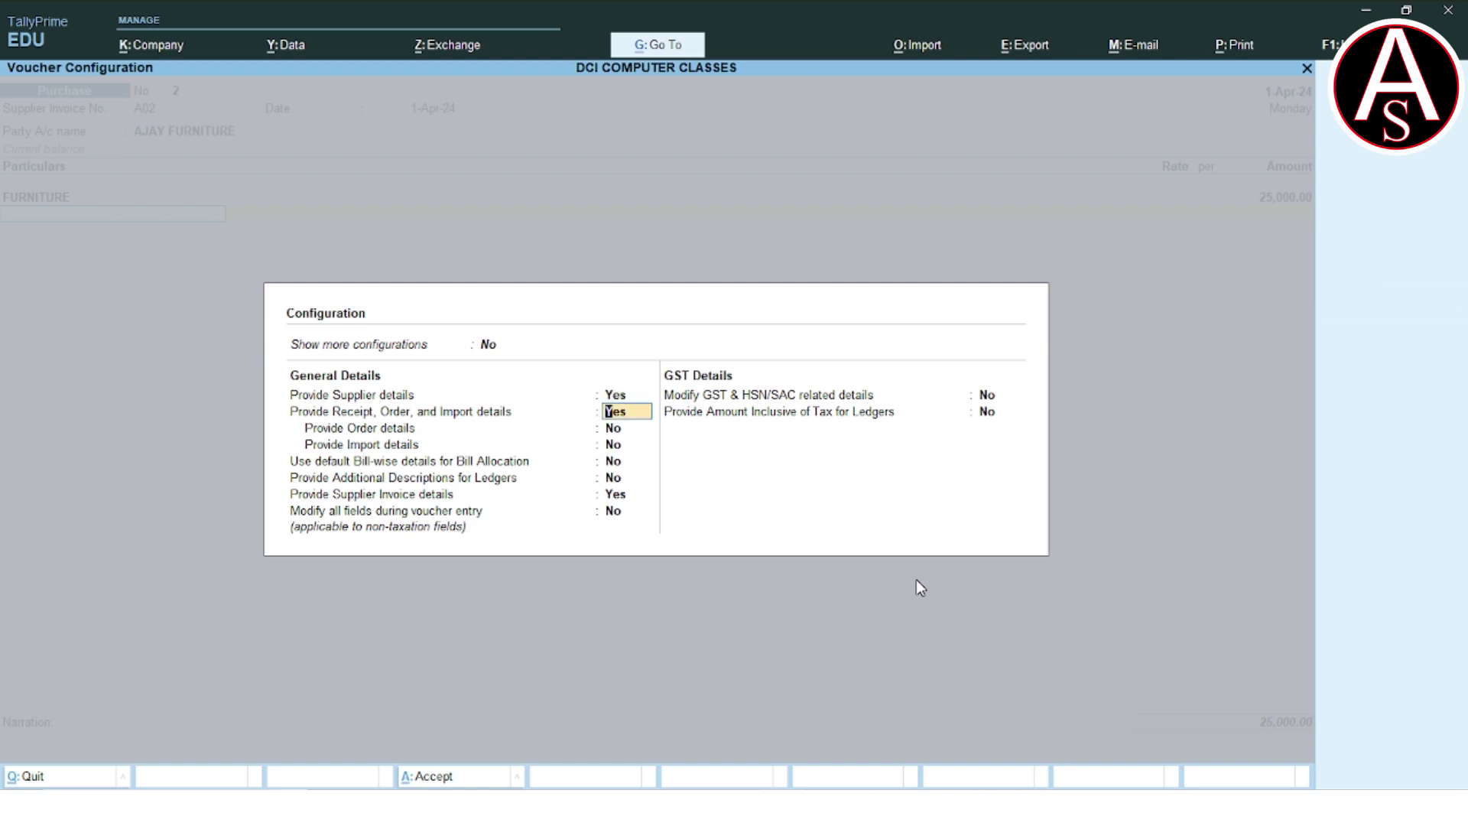
key("Return")
key("Return")
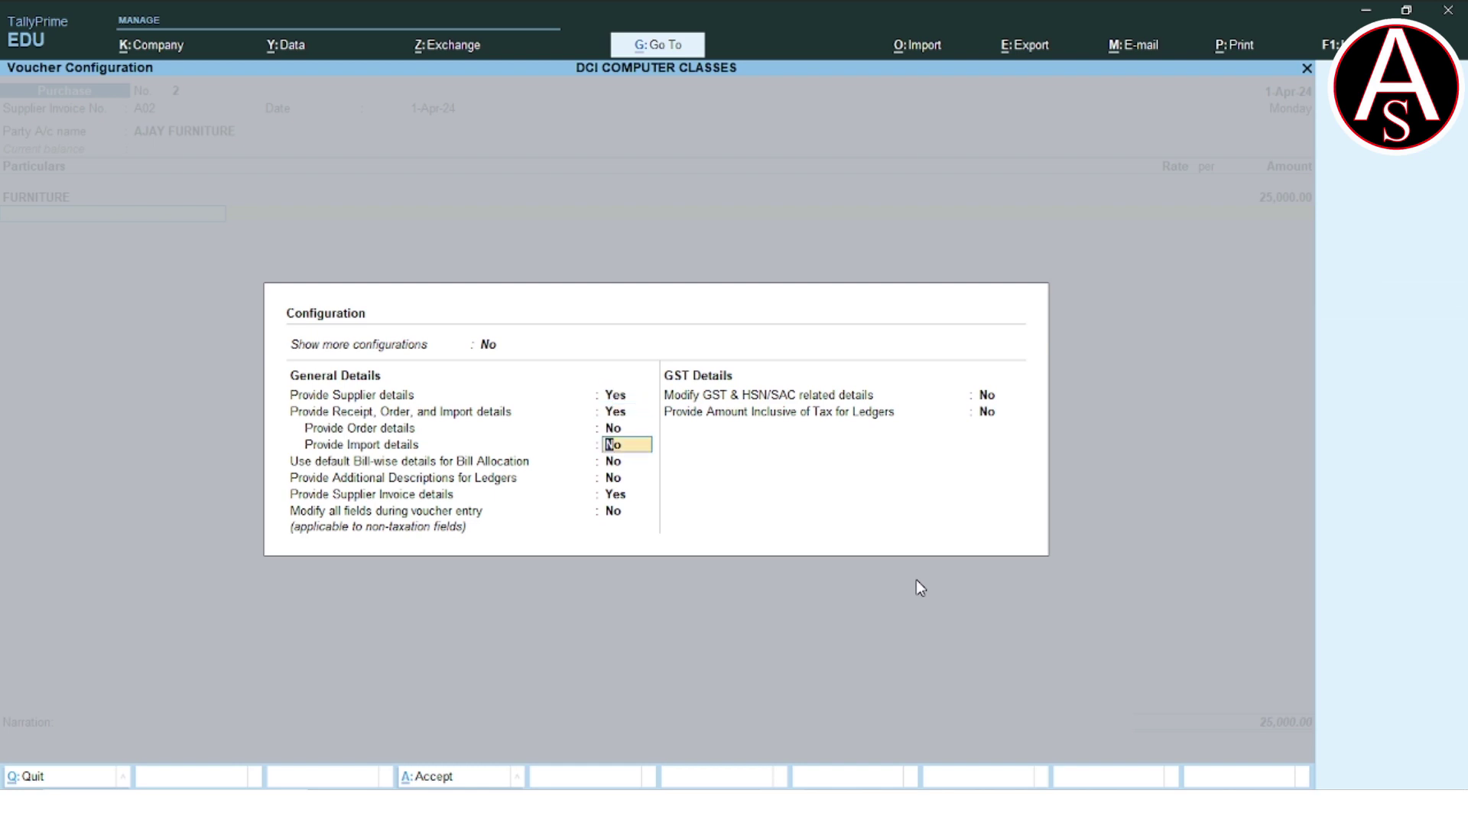
key("Return")
key("Return")
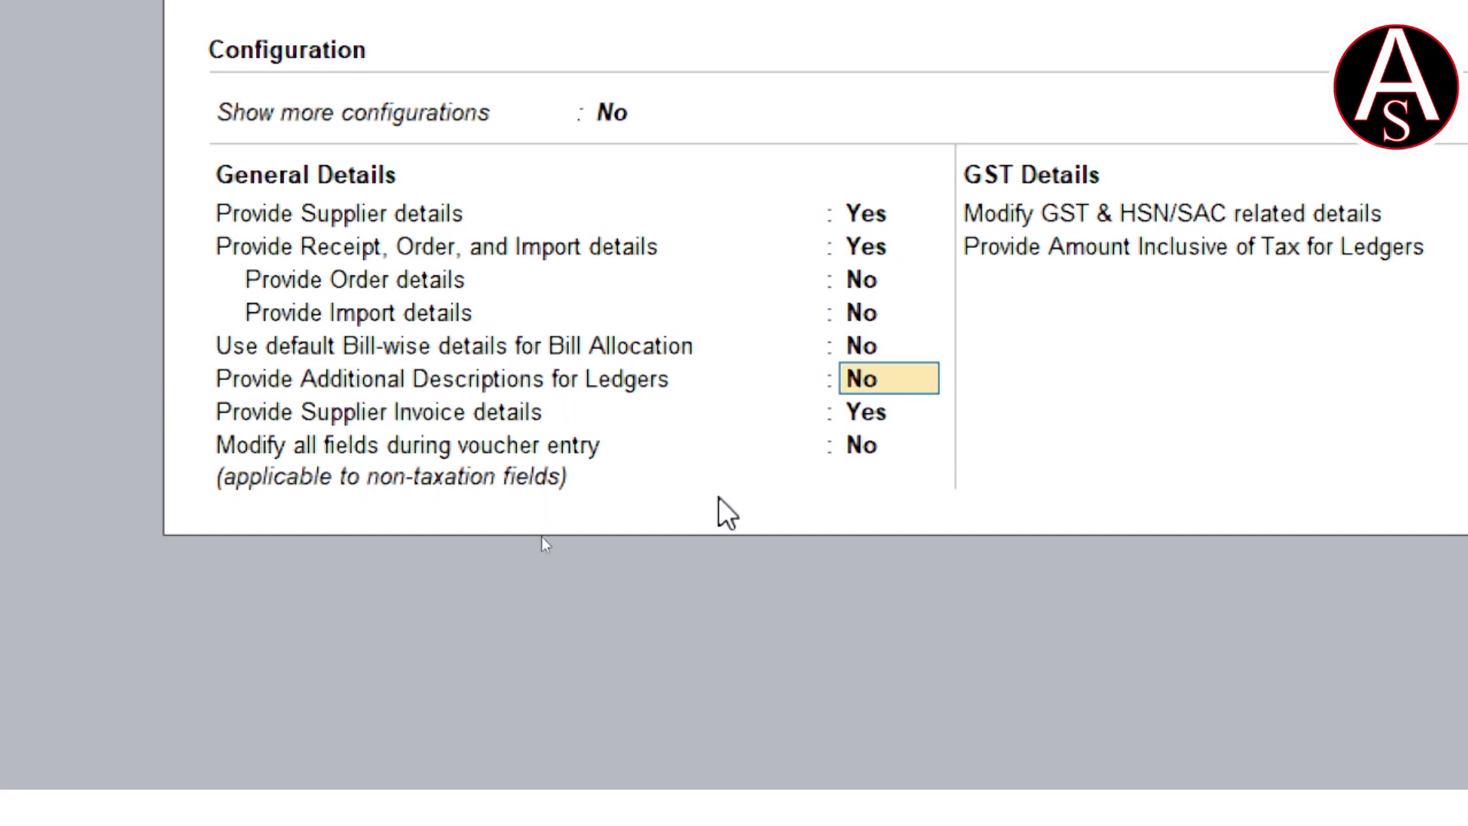
type("Y")
key("Return")
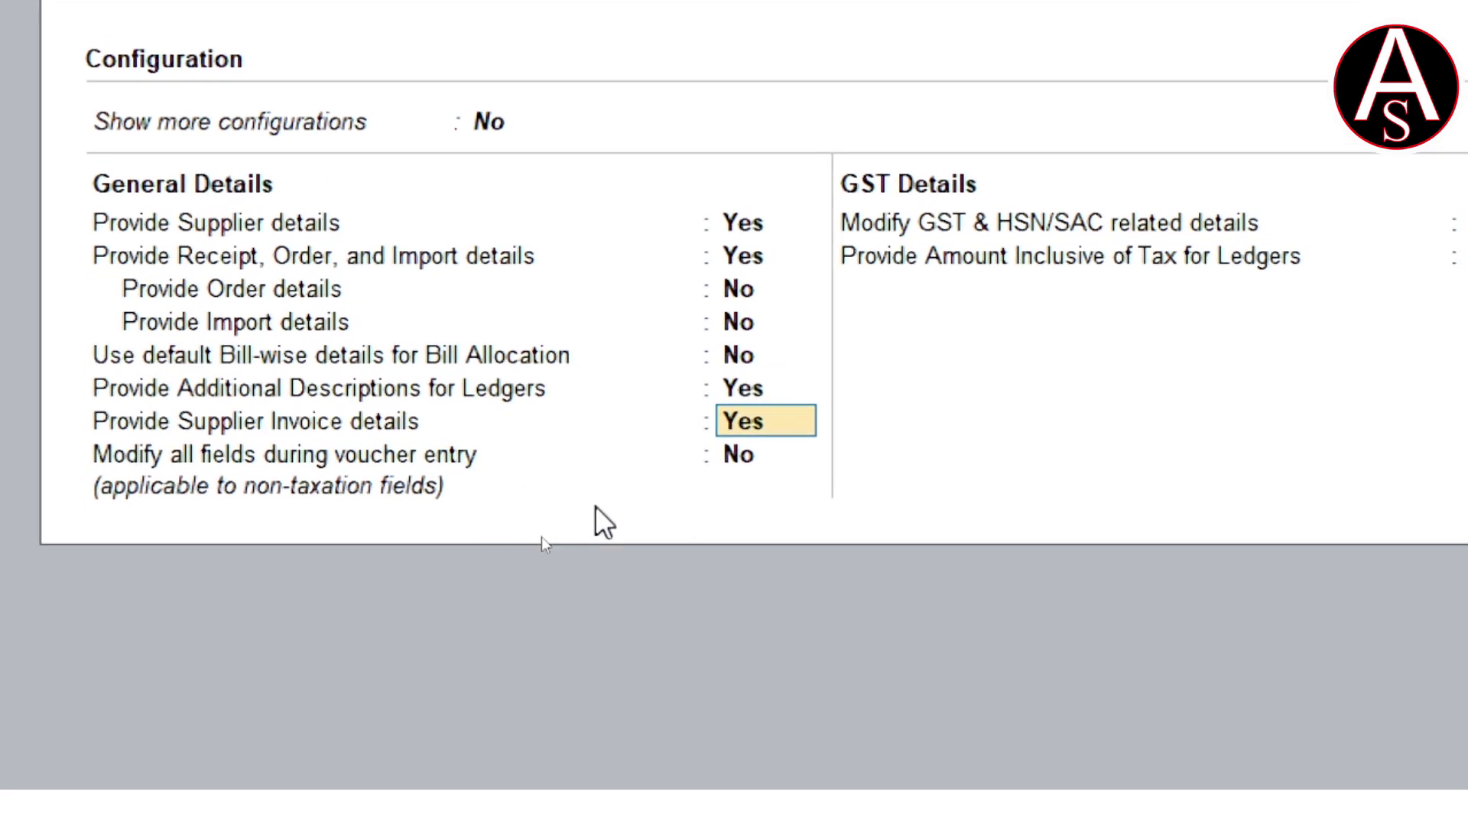
key("Return")
key("Return")
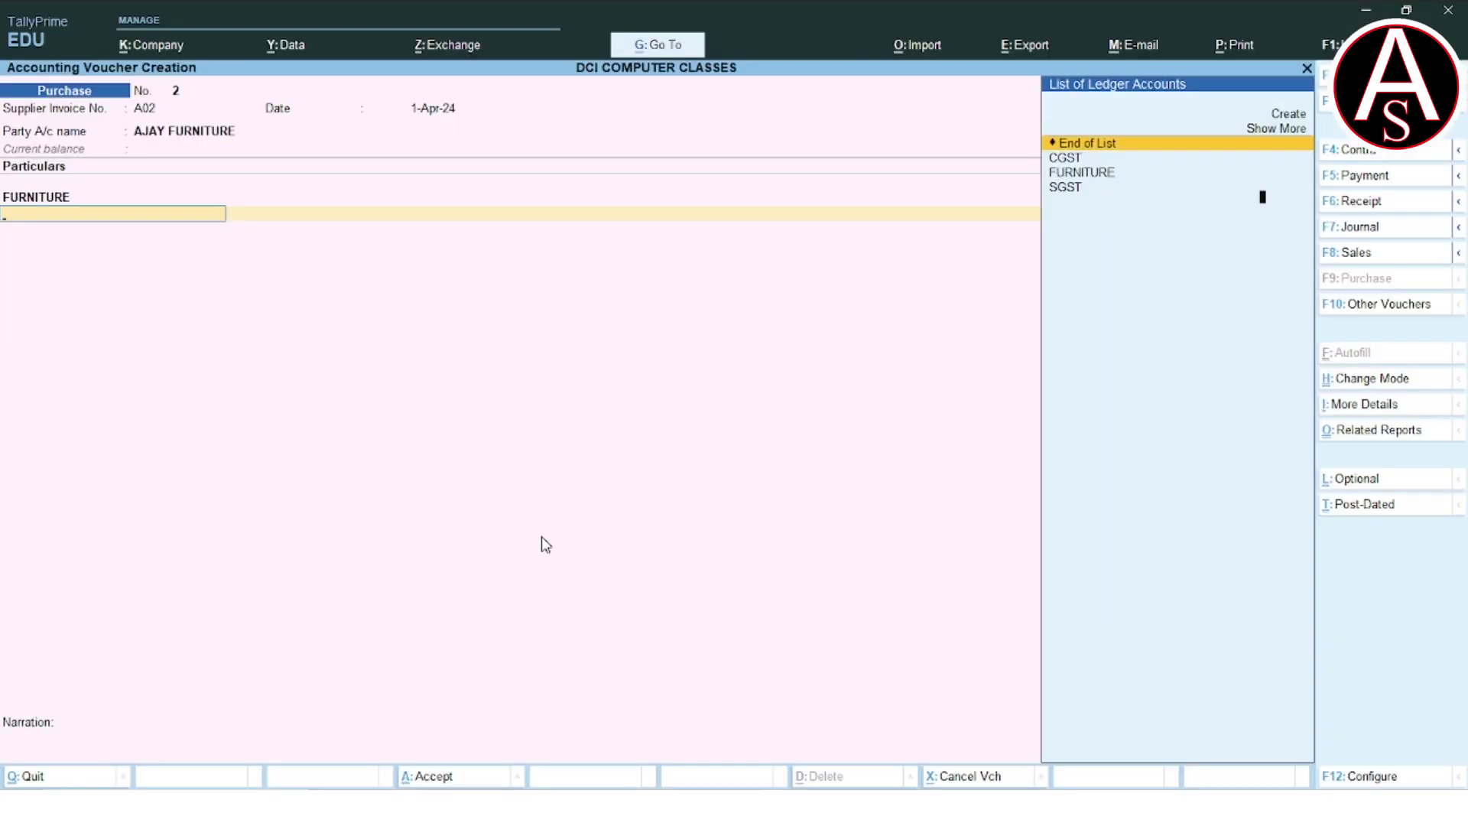
Reopen the FURNITURE line and add descriptions OFFICE TABLE 5000 and OFFICE CHAIR 2000
key("BackSpace")
key("BackSpace")
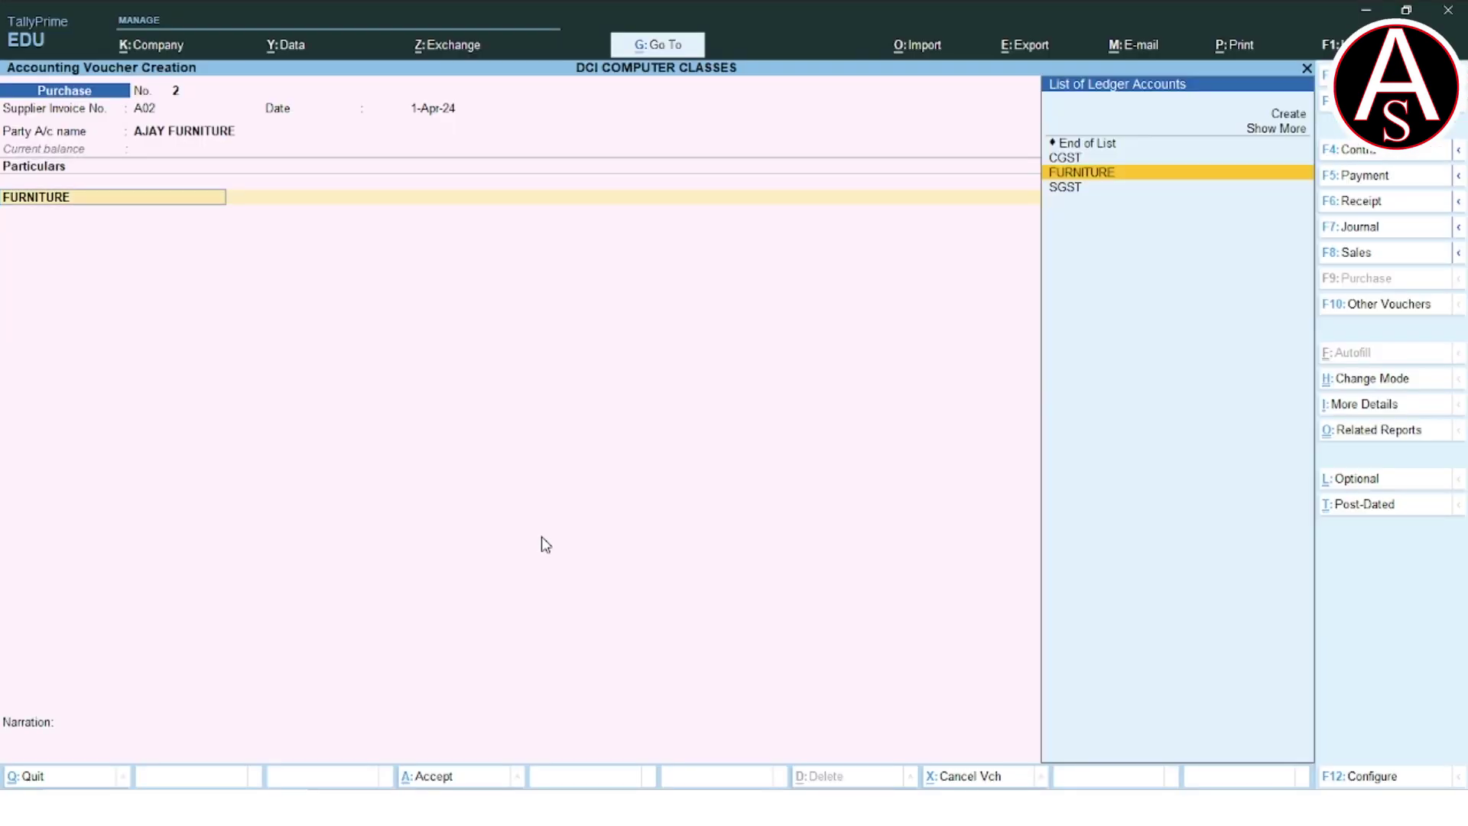
key("Return")
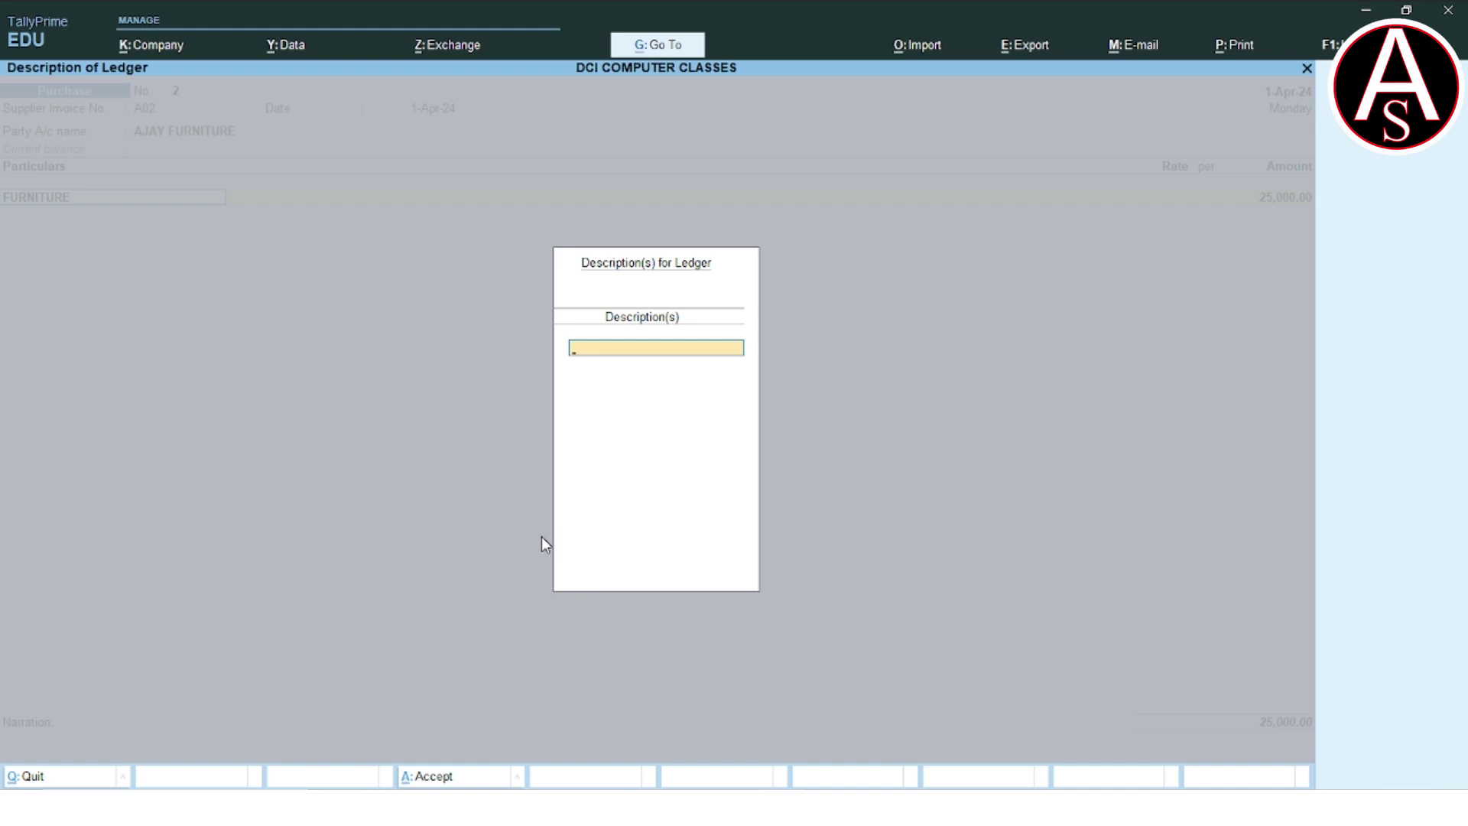
type("OFFICE TABLE 5000/-")
key("Return")
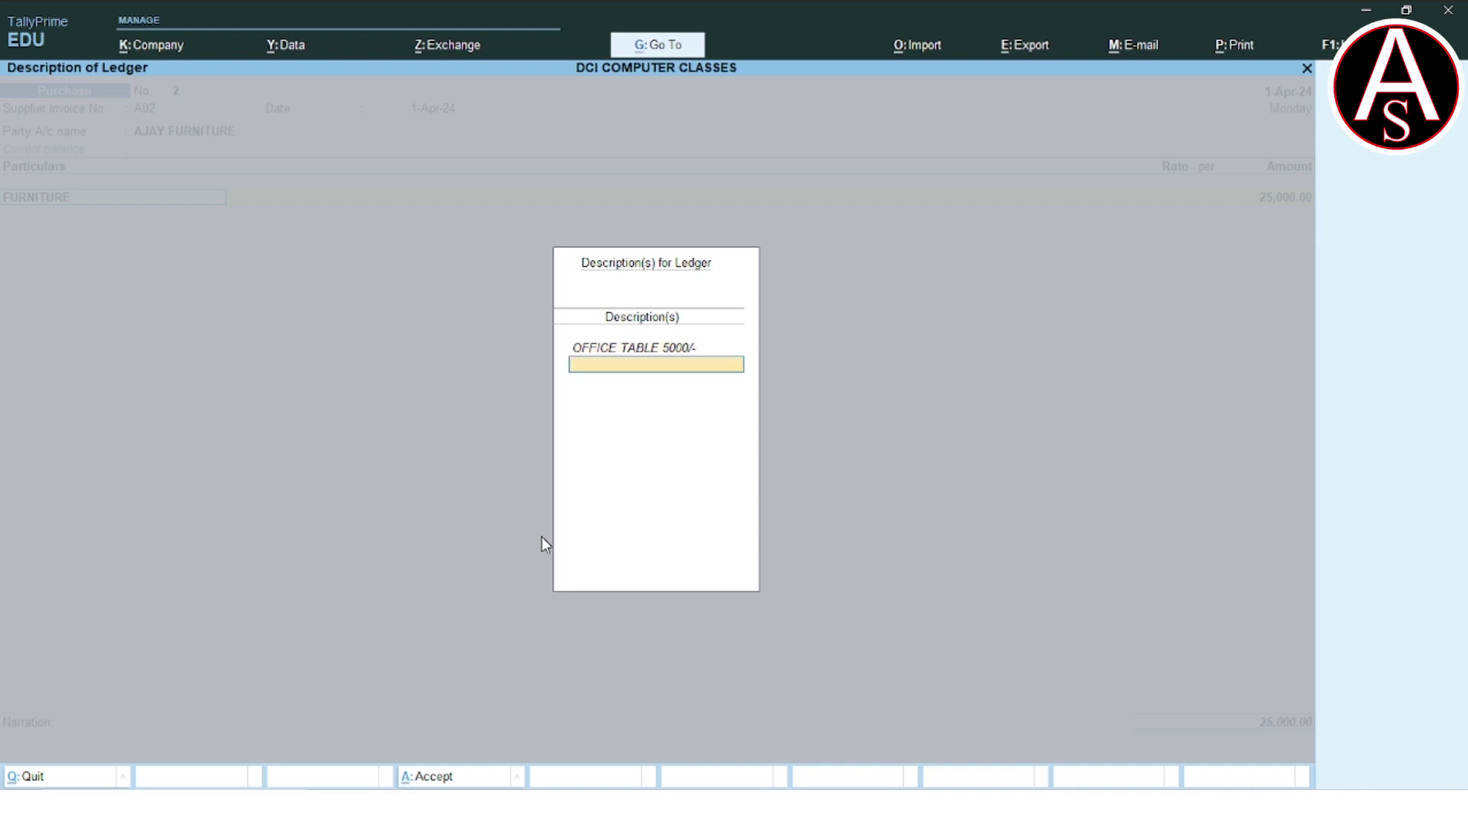
type("OFFICE CHAIR 2000/-")
key("Return")
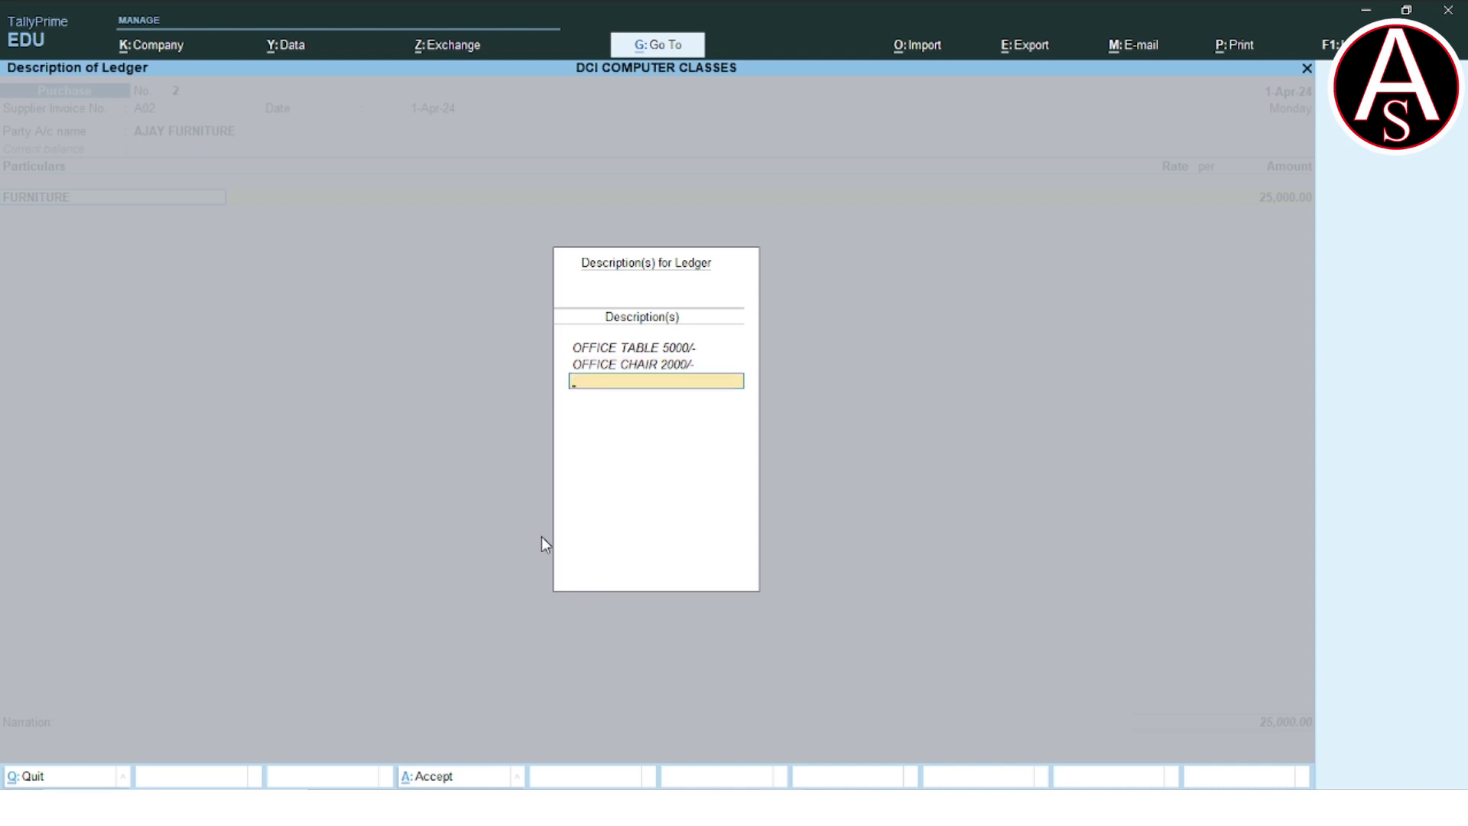
Add STUDENTS CHAIR 10 PS 7500/- and STUDENTS COMPUTER DESK 10500/-, then close descriptions
type("STUDENTS CHAIR 10 PS 7500/0")
key("BackSpace")
type("-")
key("Return")
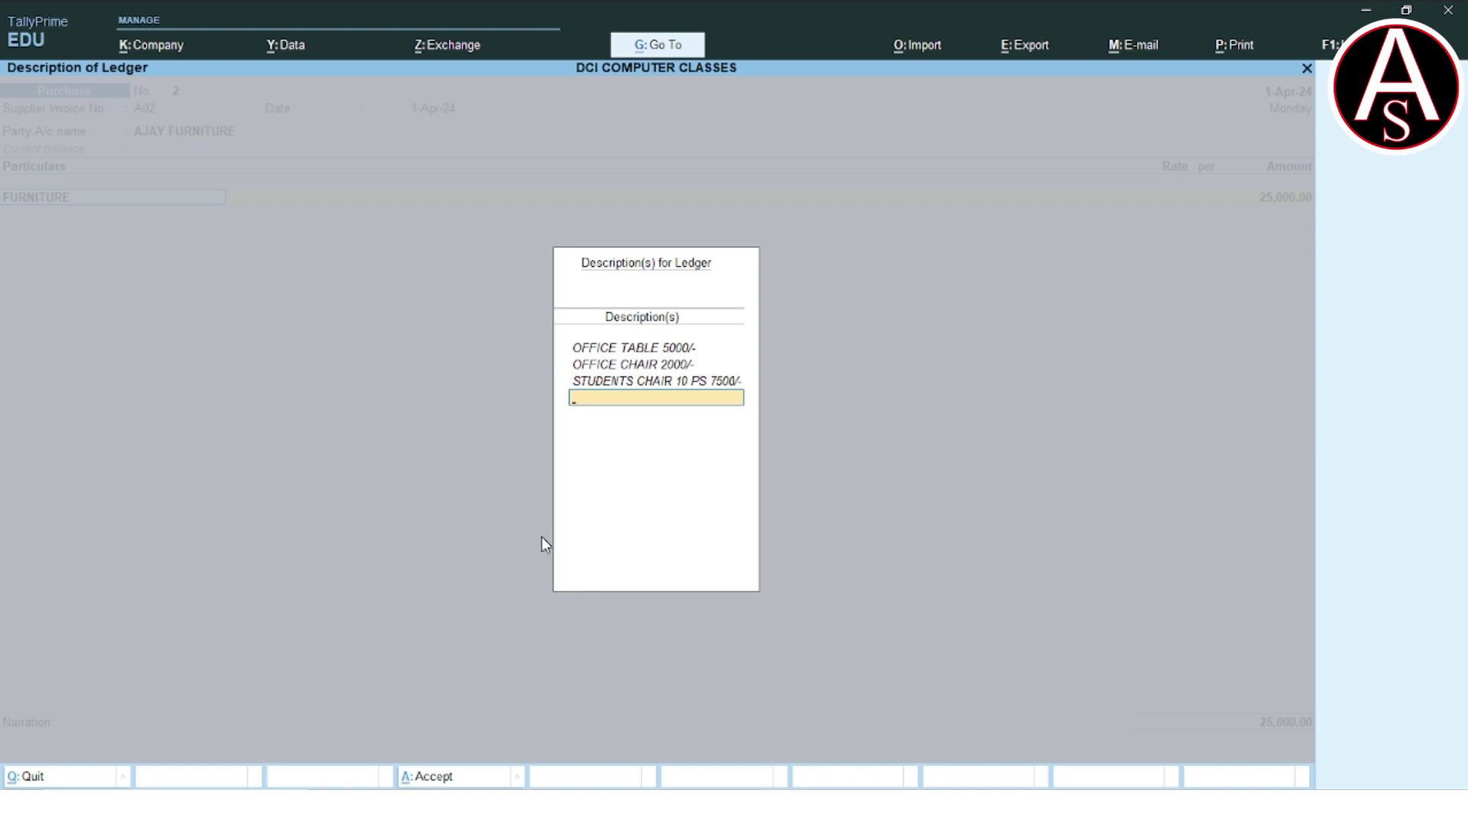
type("STUDENTS COMPUTER DESK")
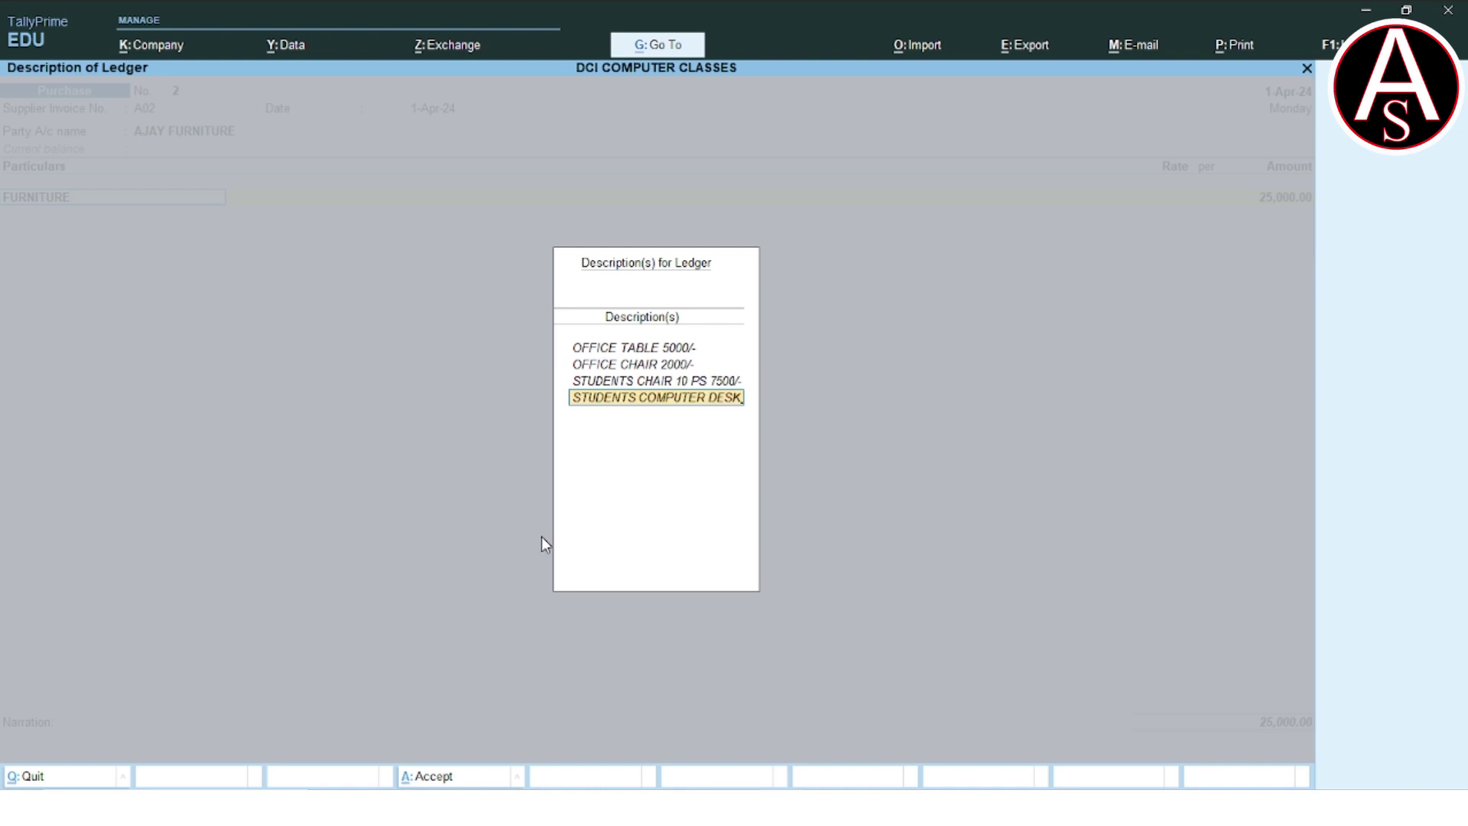
type(" 10")
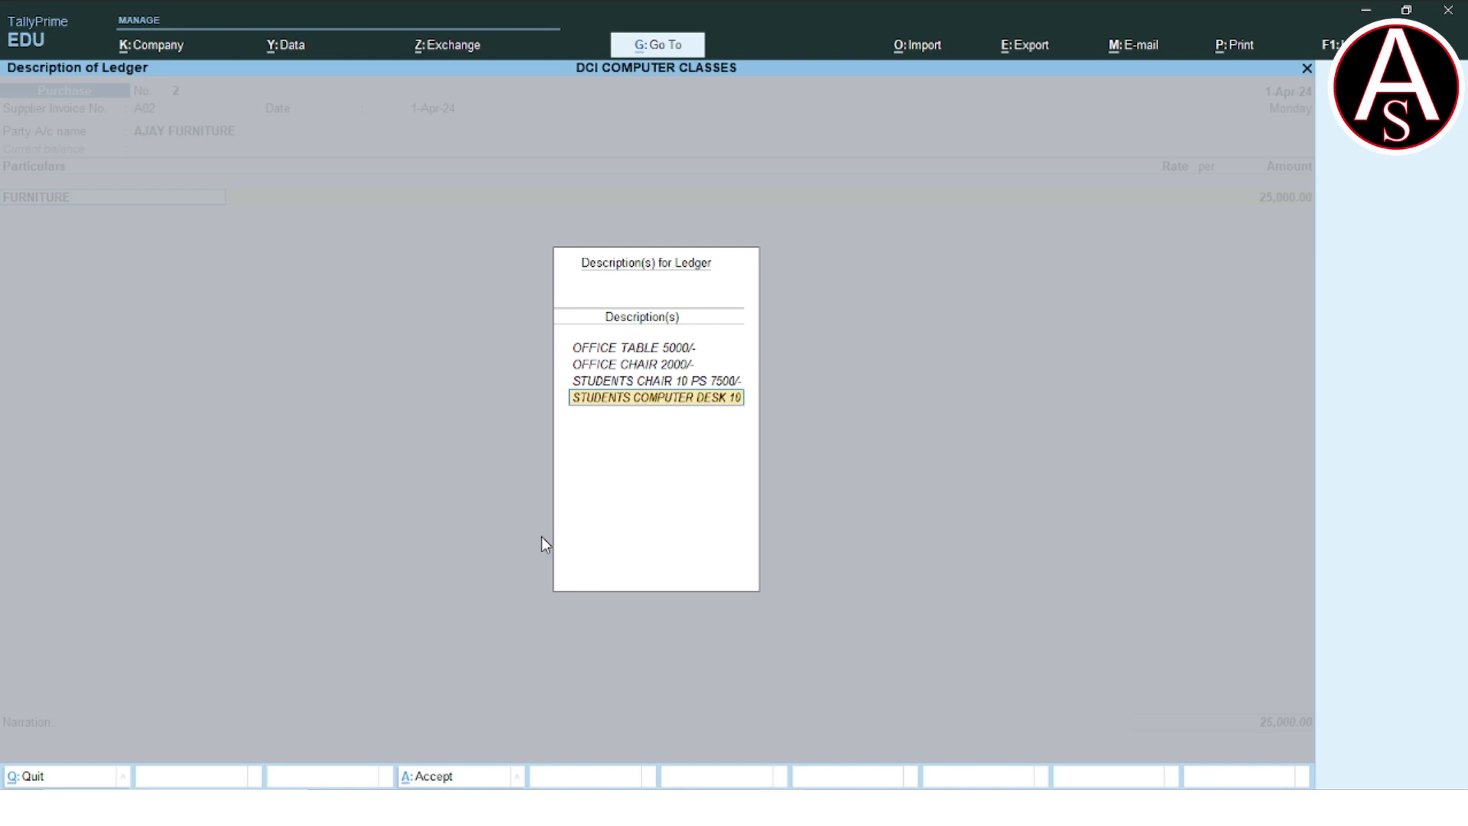
type("500")
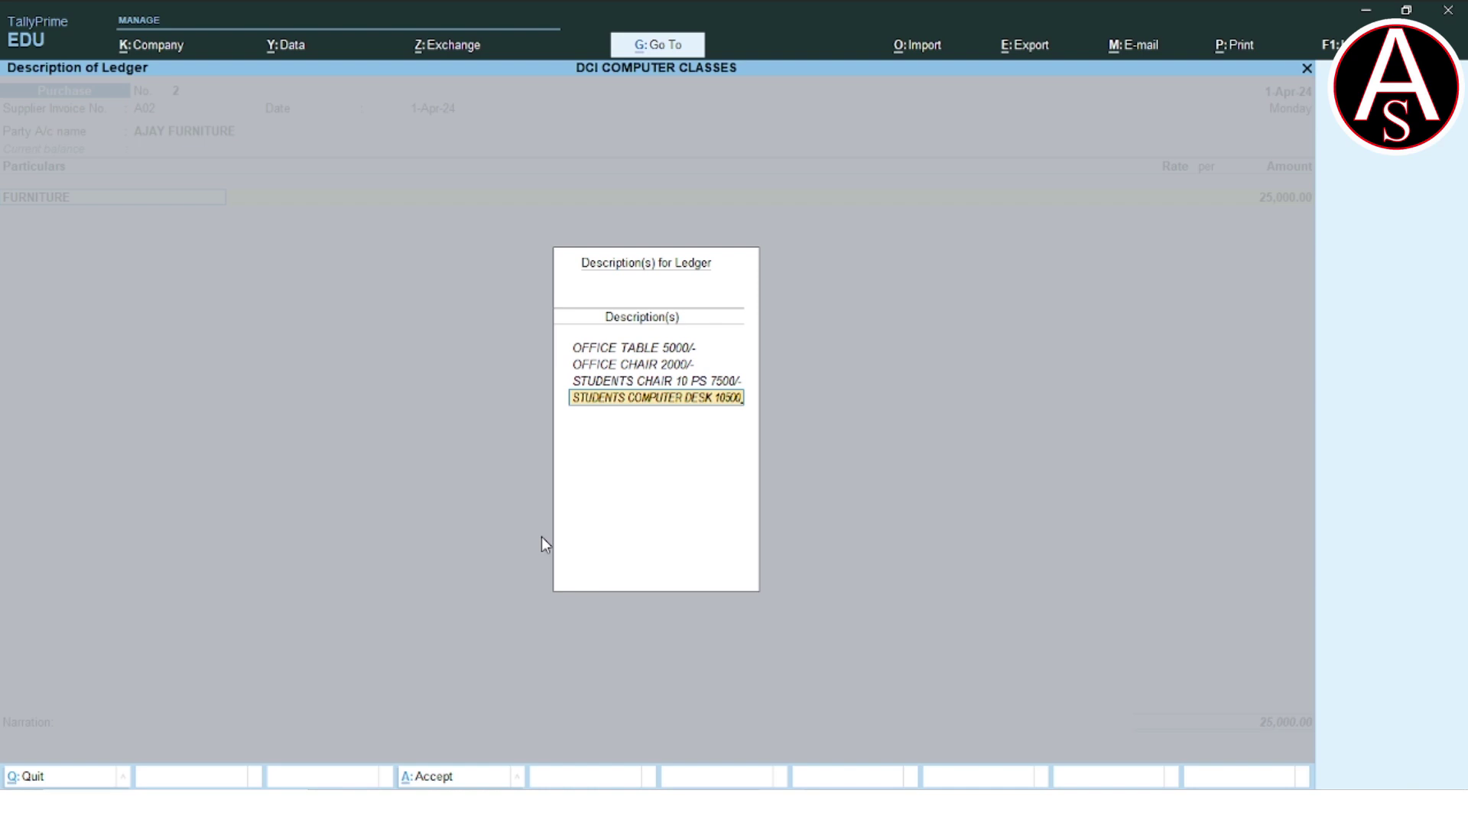
type("/-")
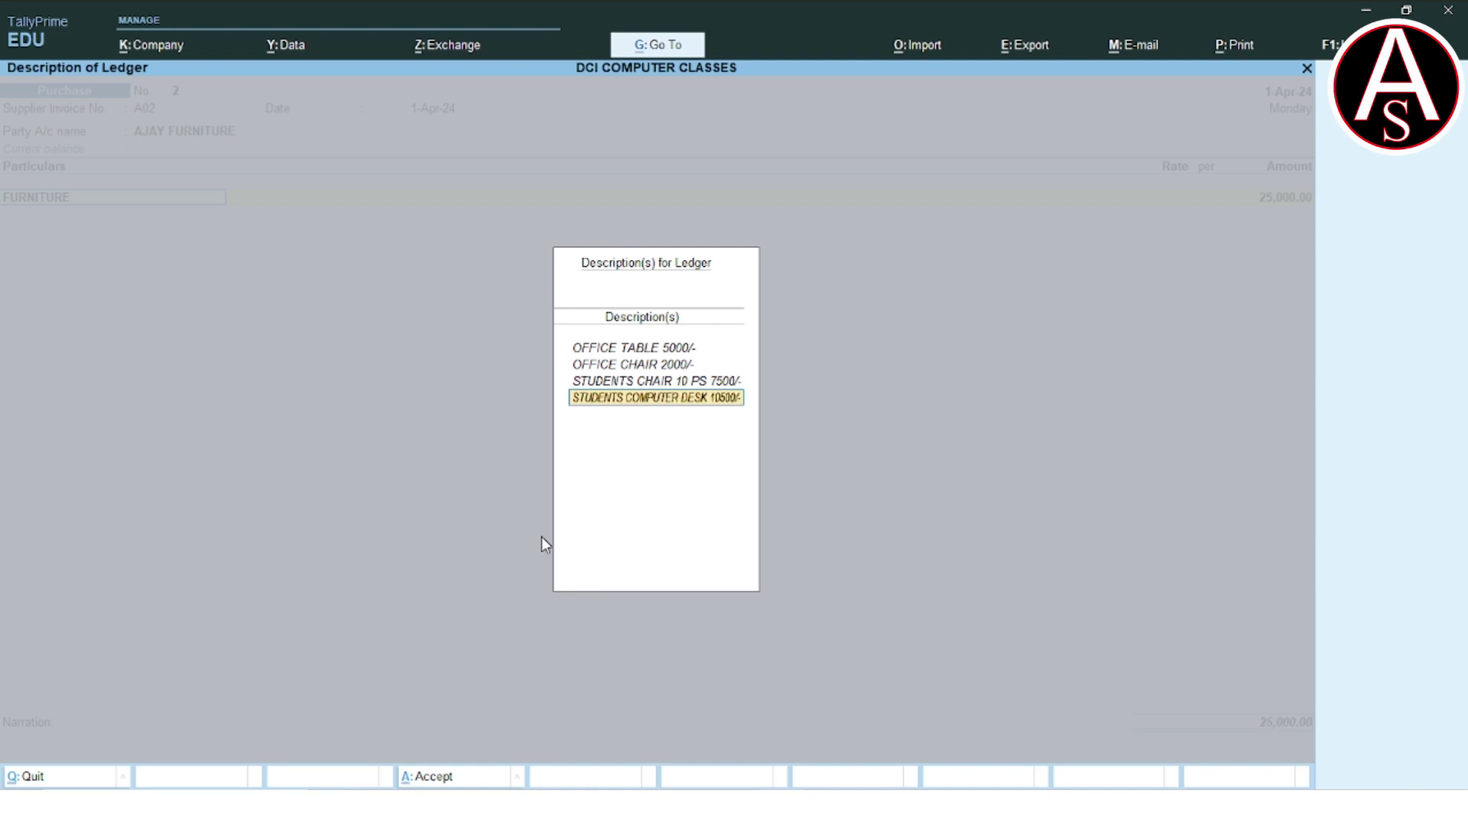
key("Return")
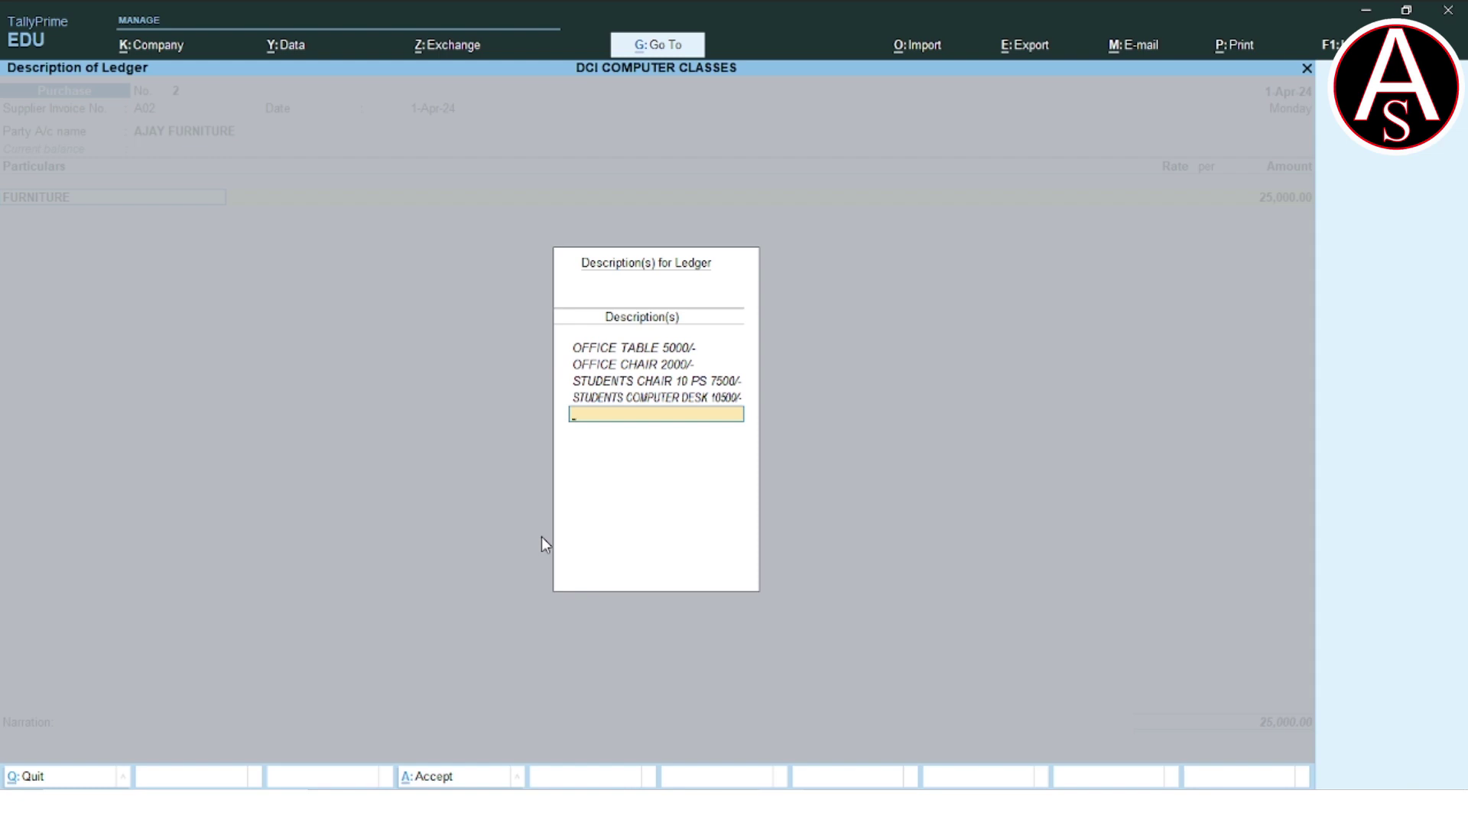
key("Return")
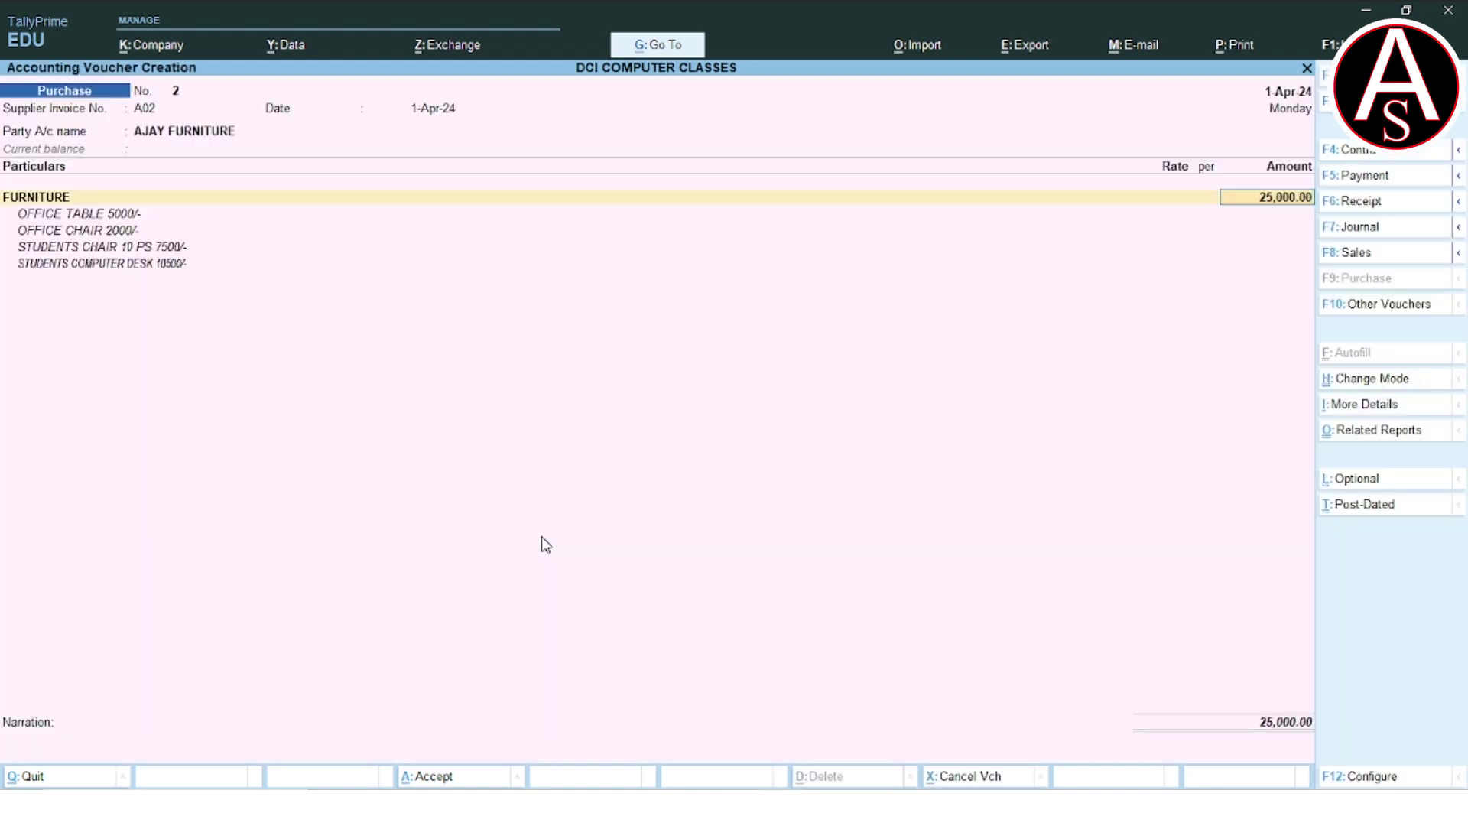
Add a CGST ledger row with its calculated amount of 2,250.00
key("Down")
key("Down")
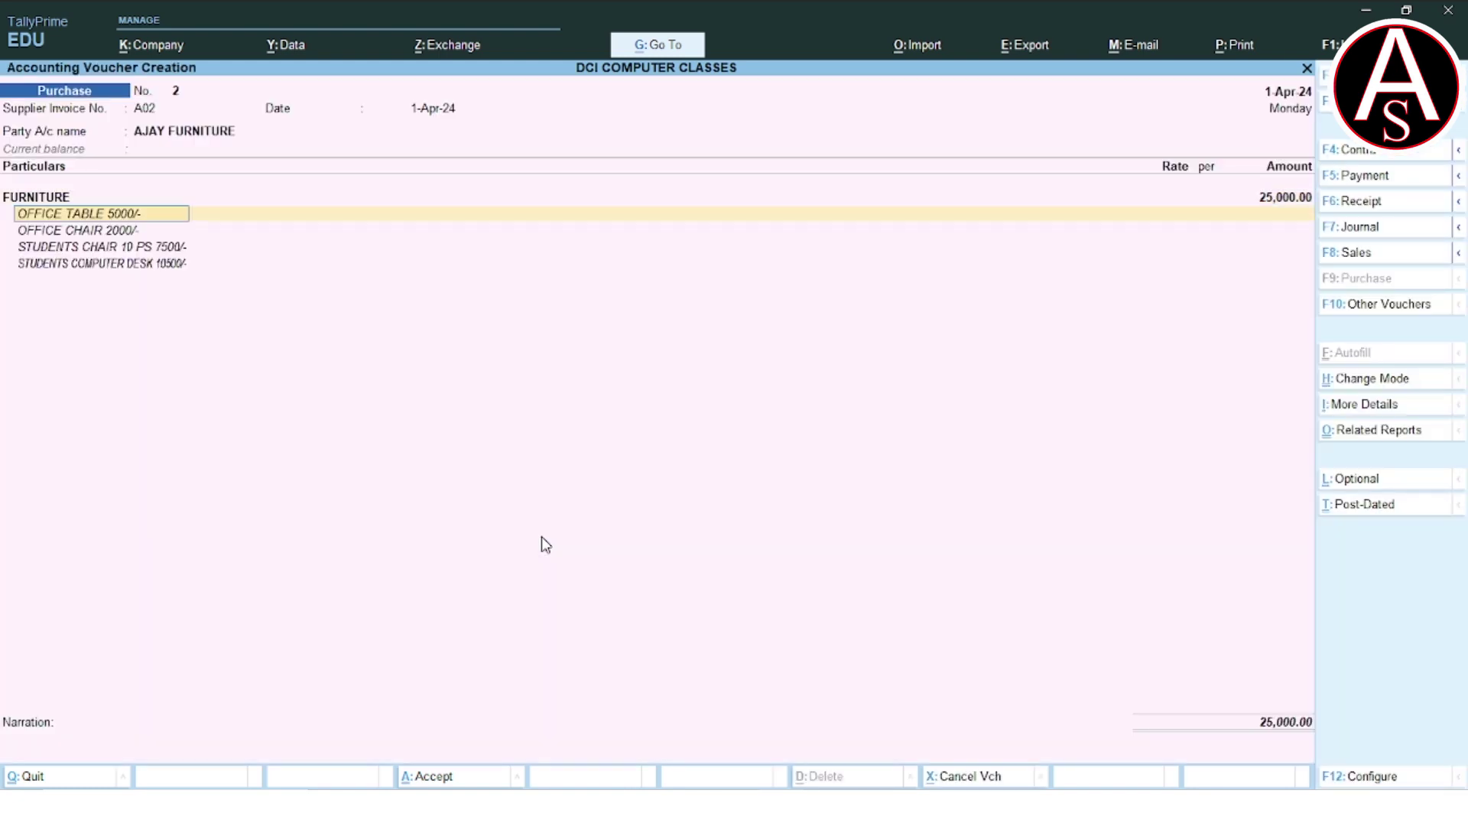
key("Down")
key("Down")
key("Down")
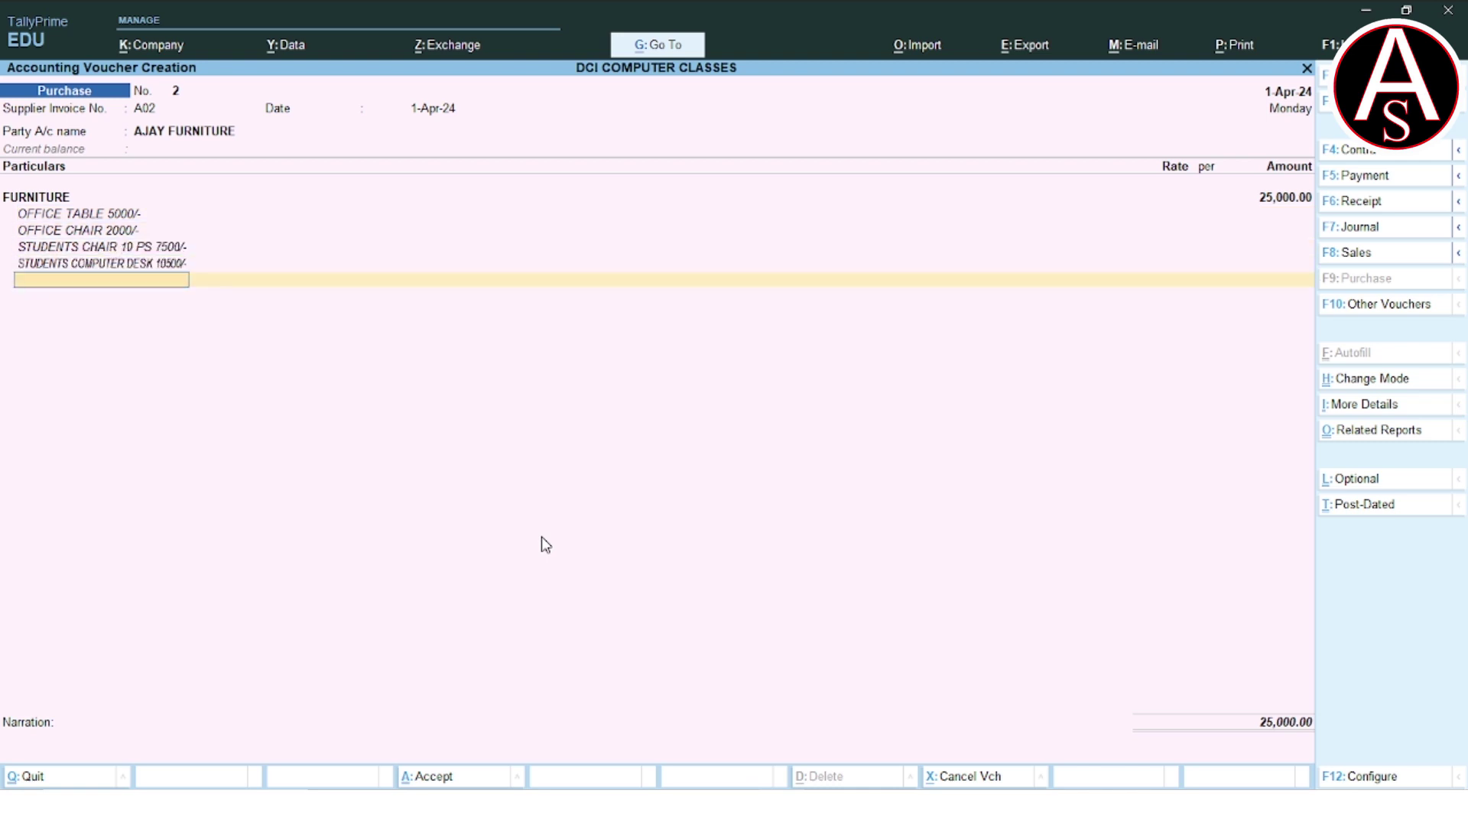
key("Return")
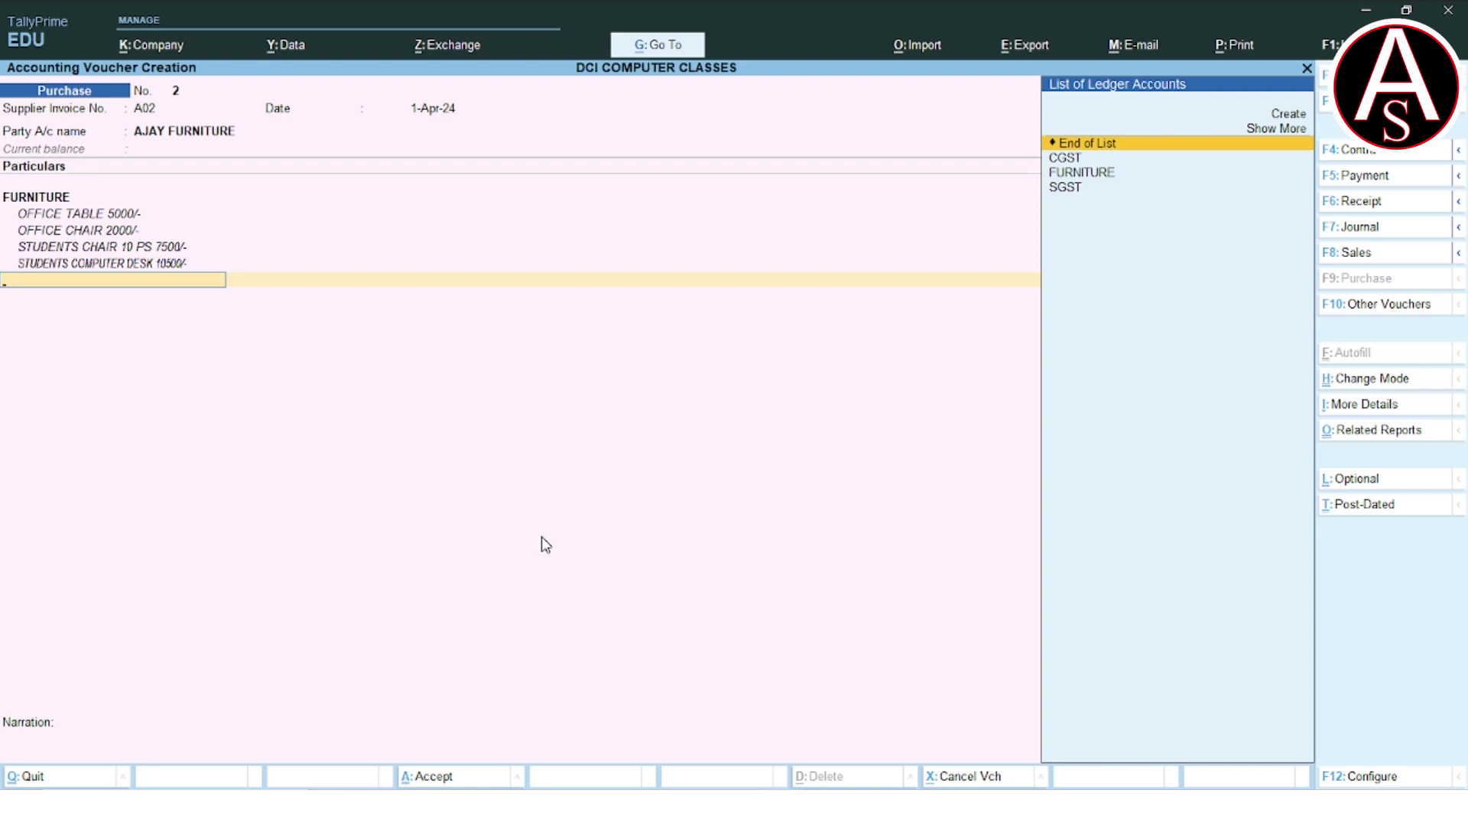
key("Down")
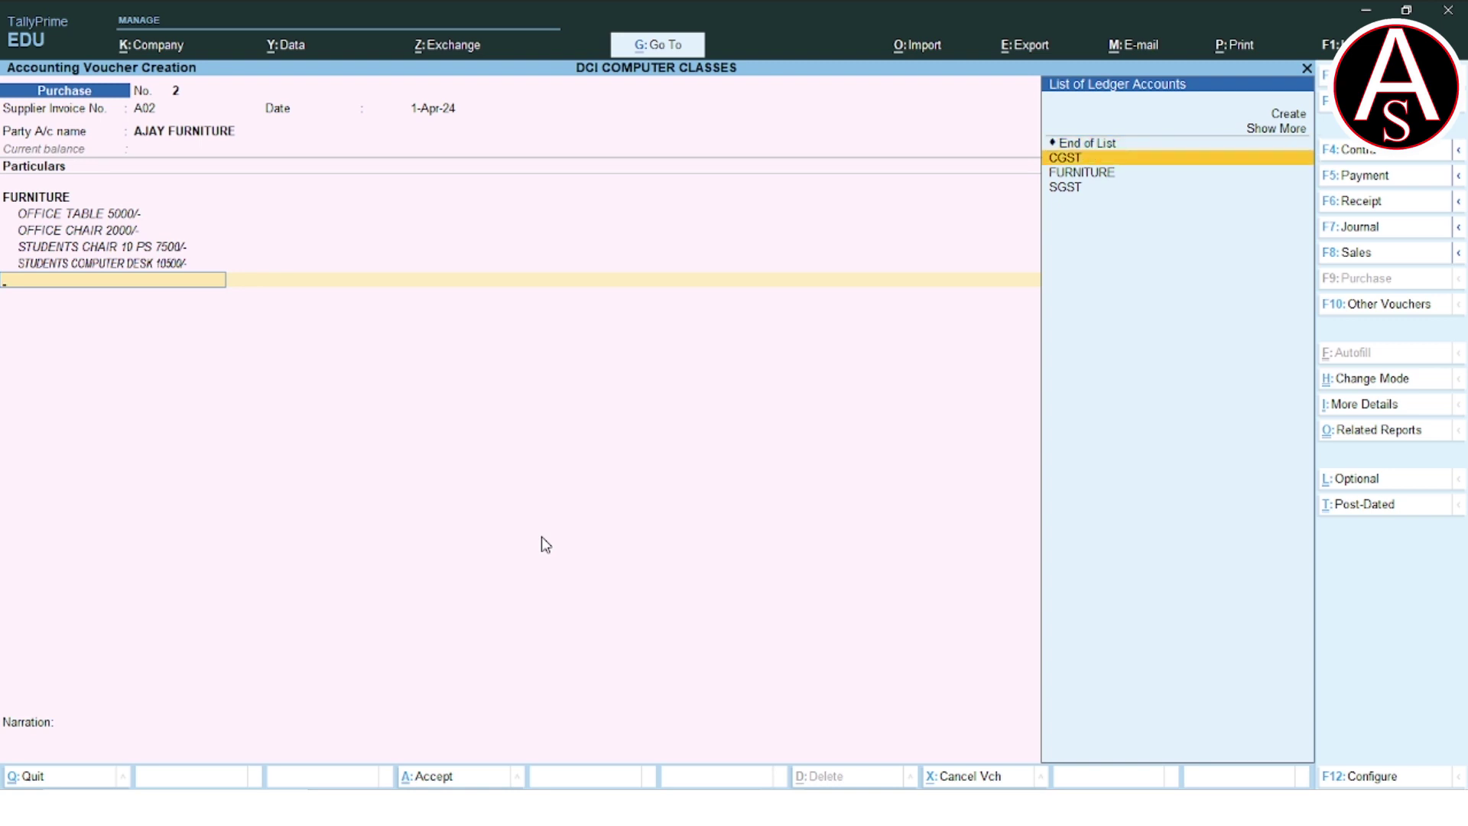
key("Return")
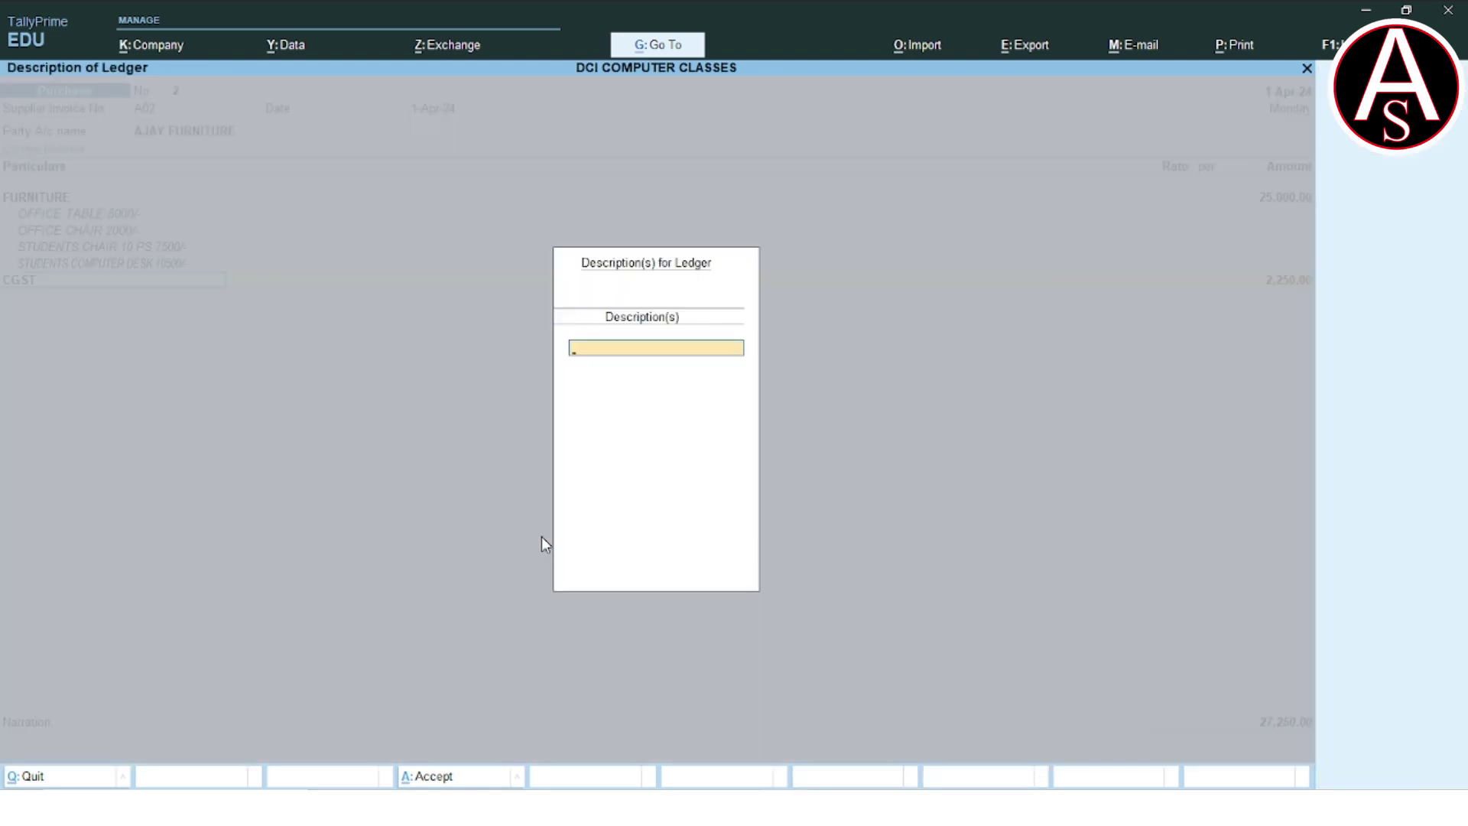
key("Return")
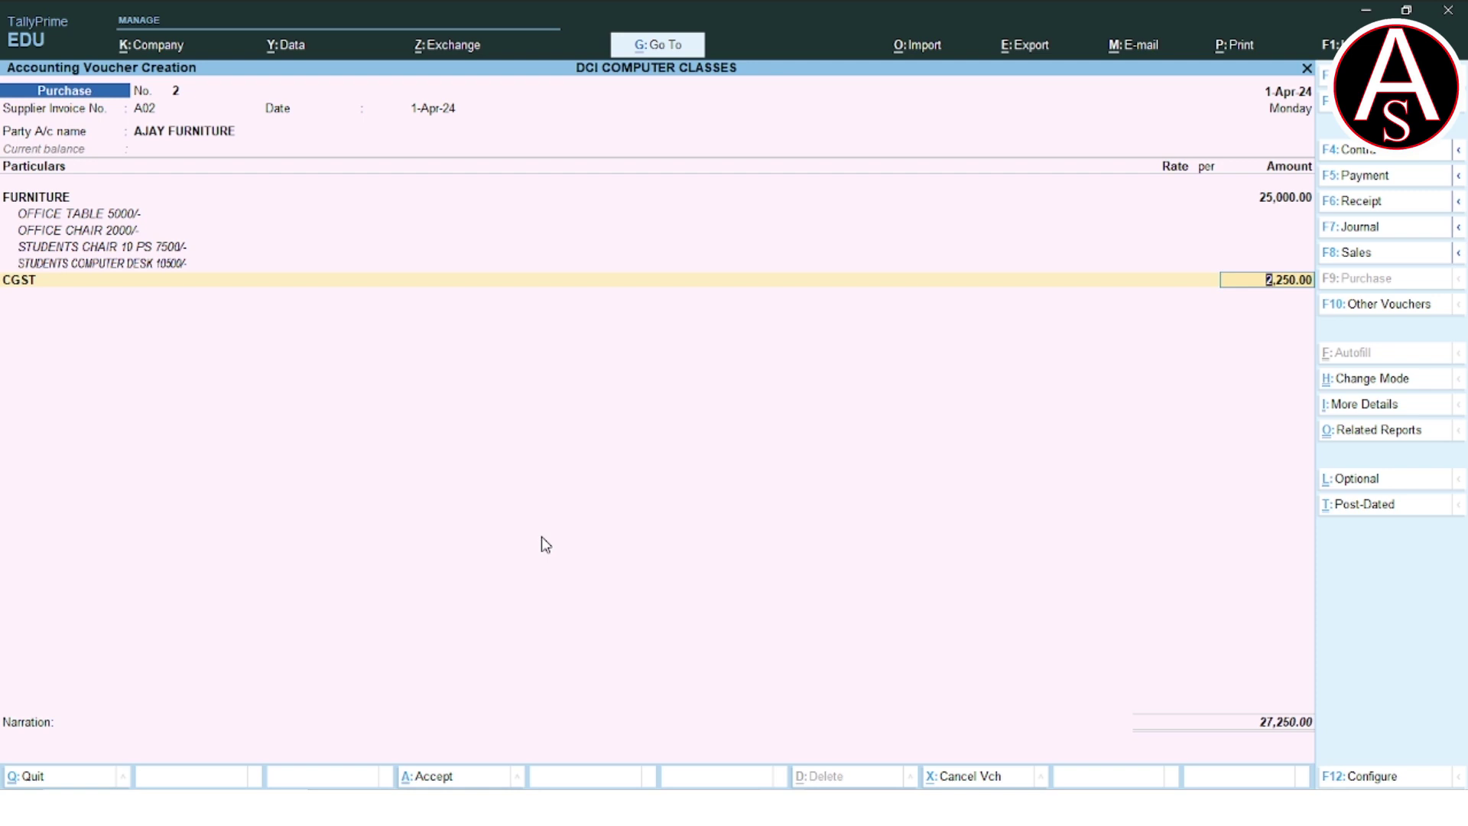
key("Return")
Add an SGST row of 2,250.00, bringing the voucher total to 29,500.00
type("S")
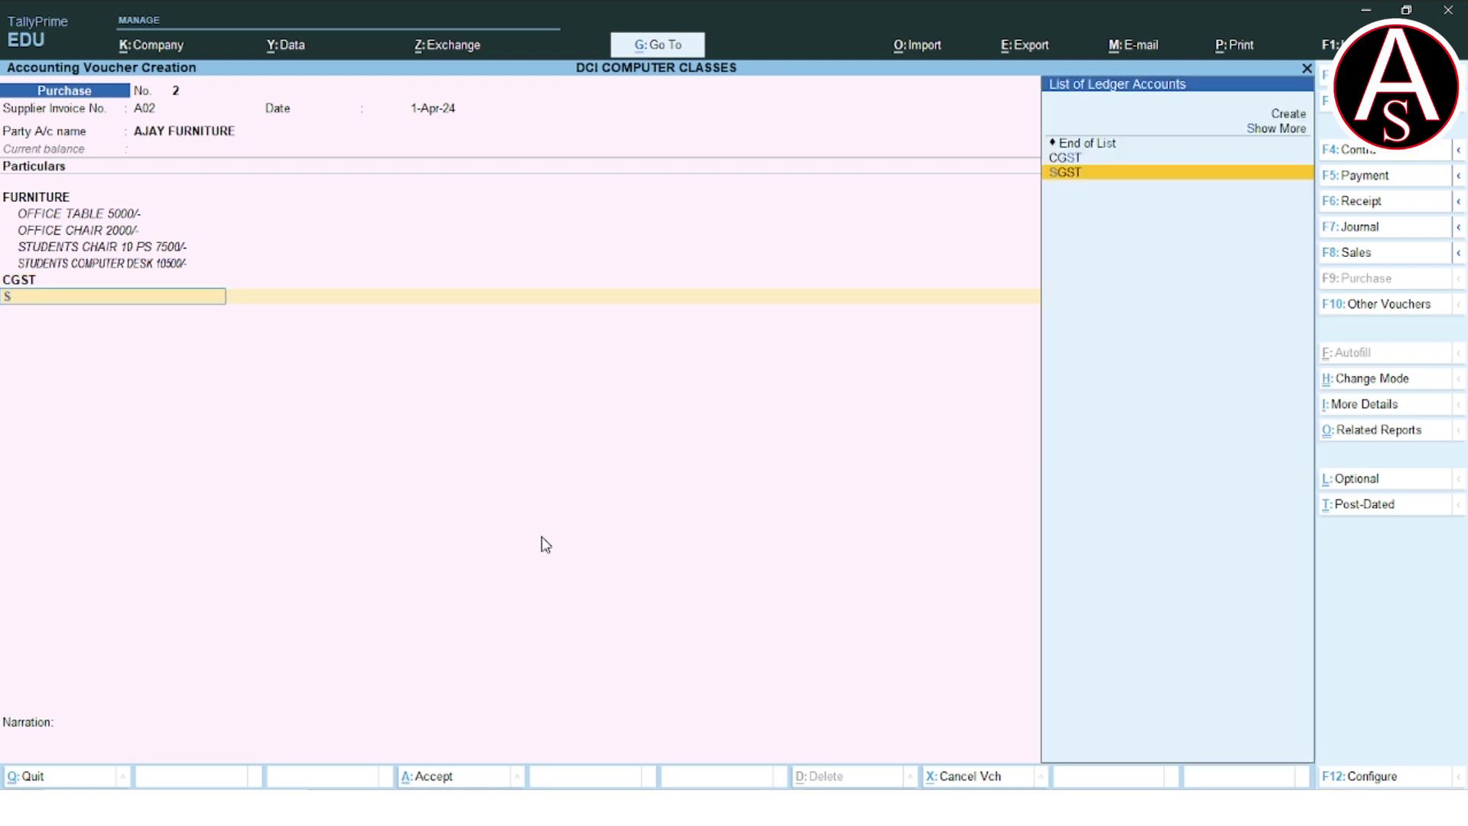
key("Return")
key("Return")
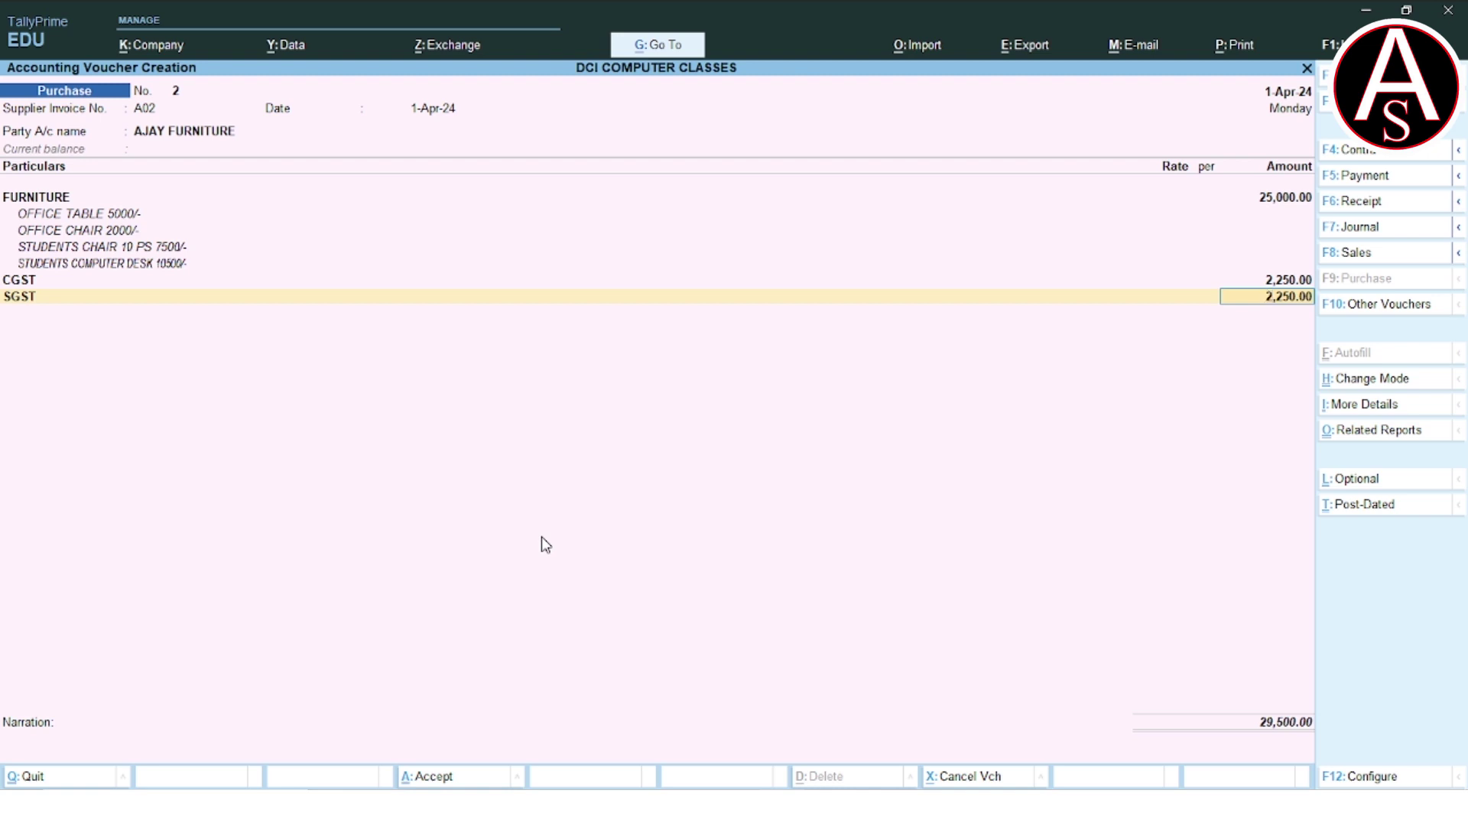
key("Return")
key("Return")
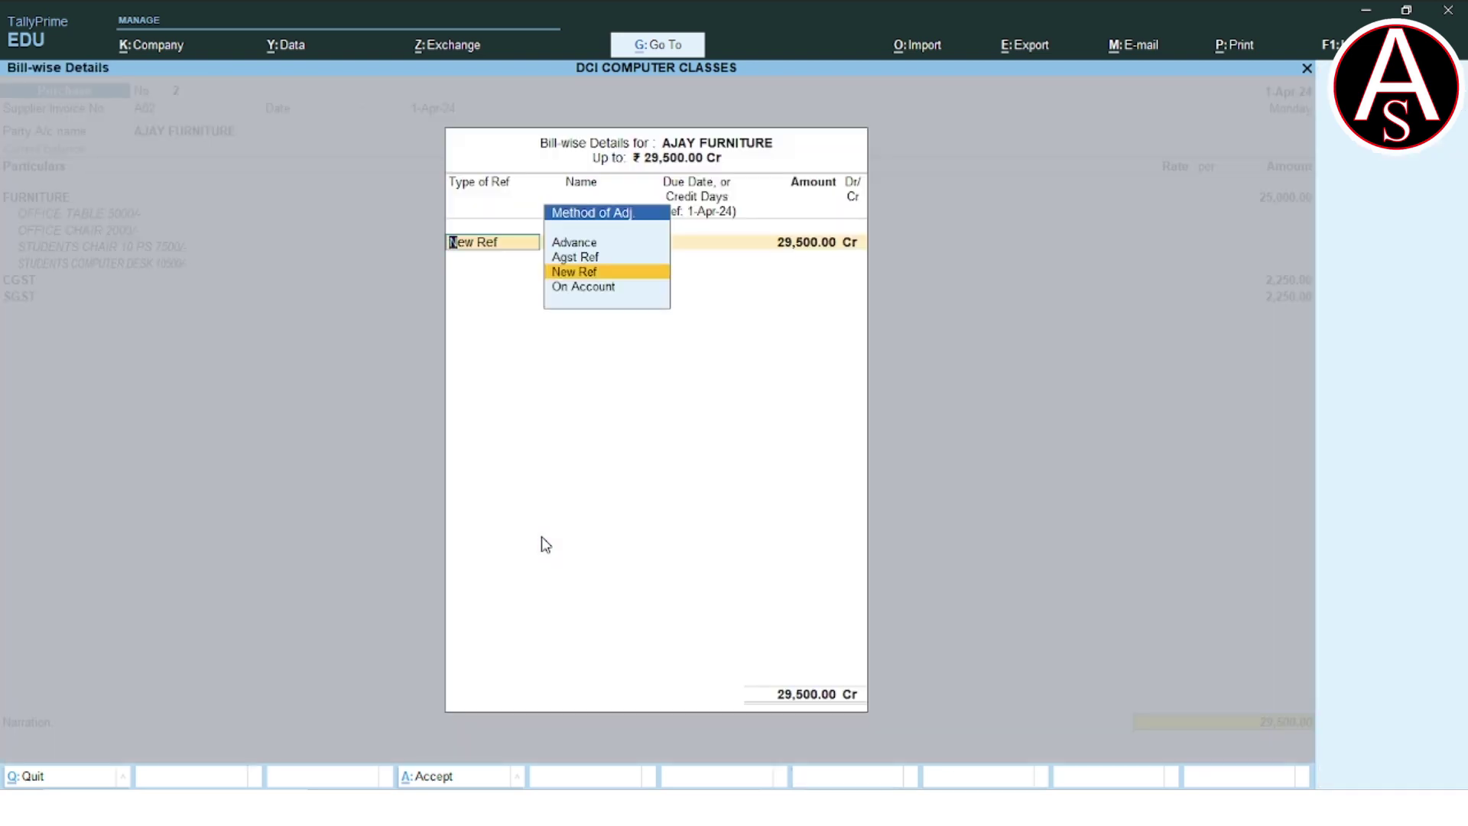
Record the 29,500.00 bill as a New Ref, leave narration blank, and save
key("Return")
key("Return")
key("Return")
key("Return")
key("Return")
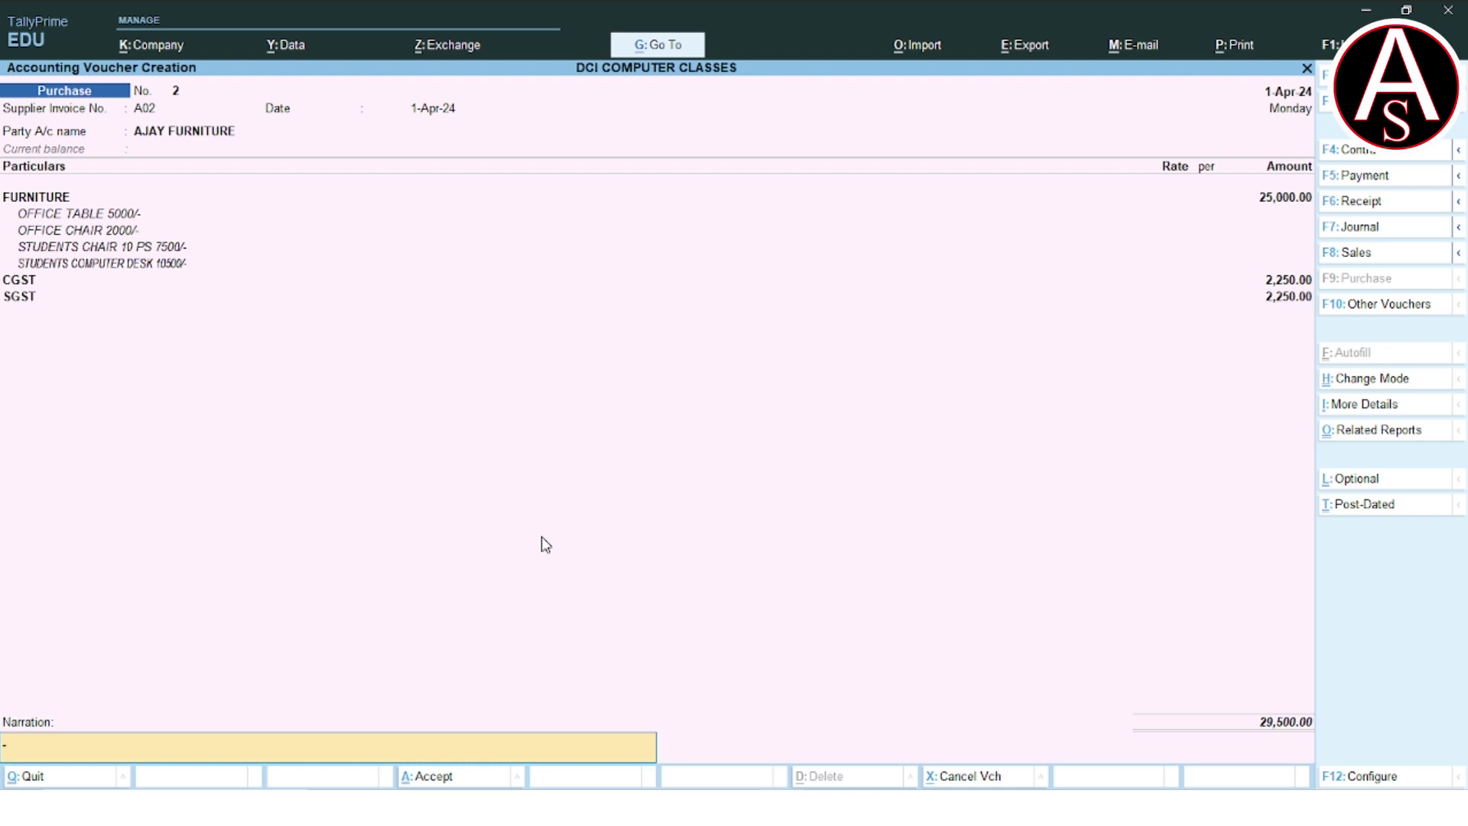
key("Return")
key("Return")
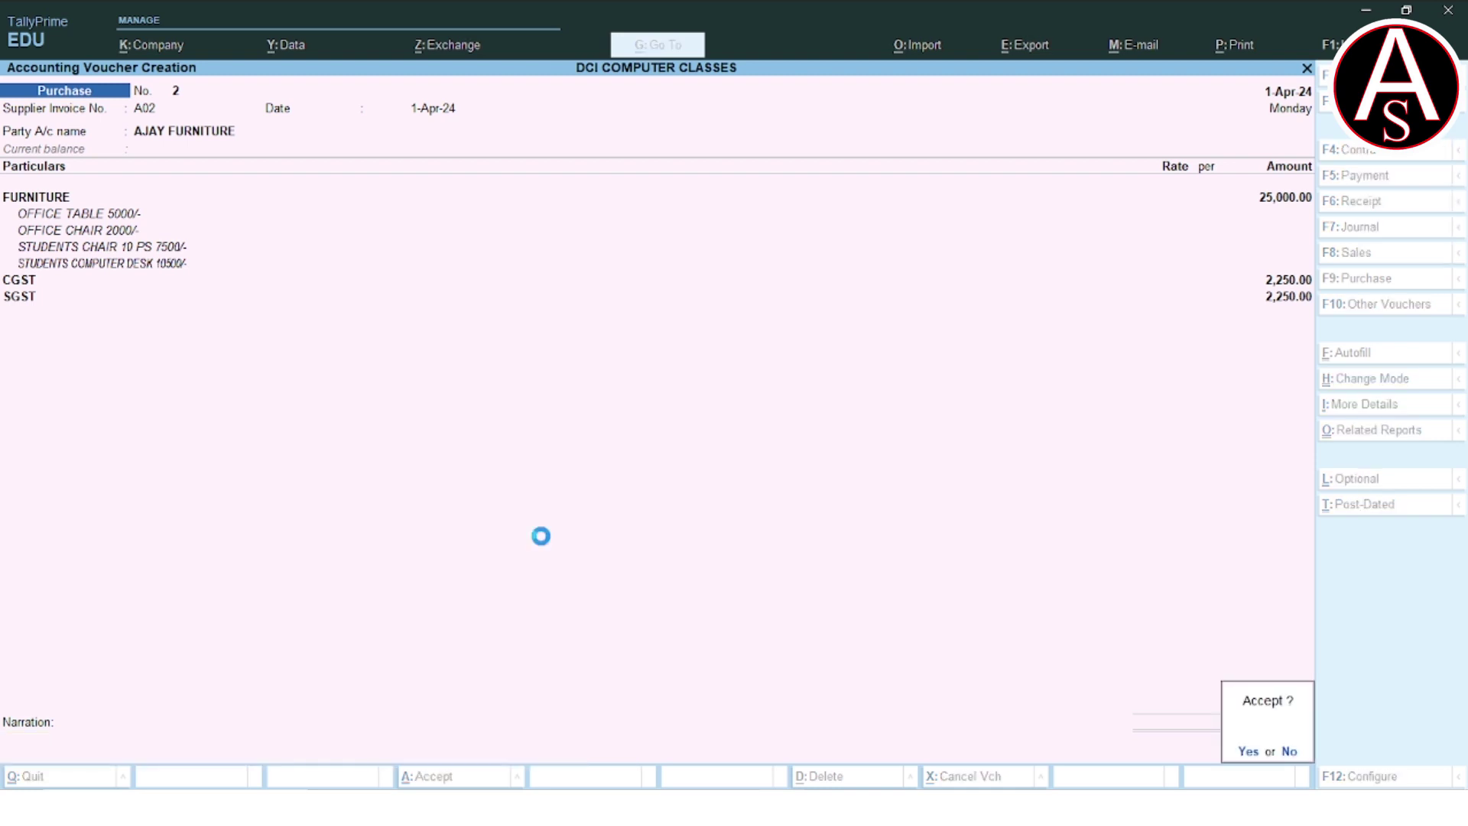